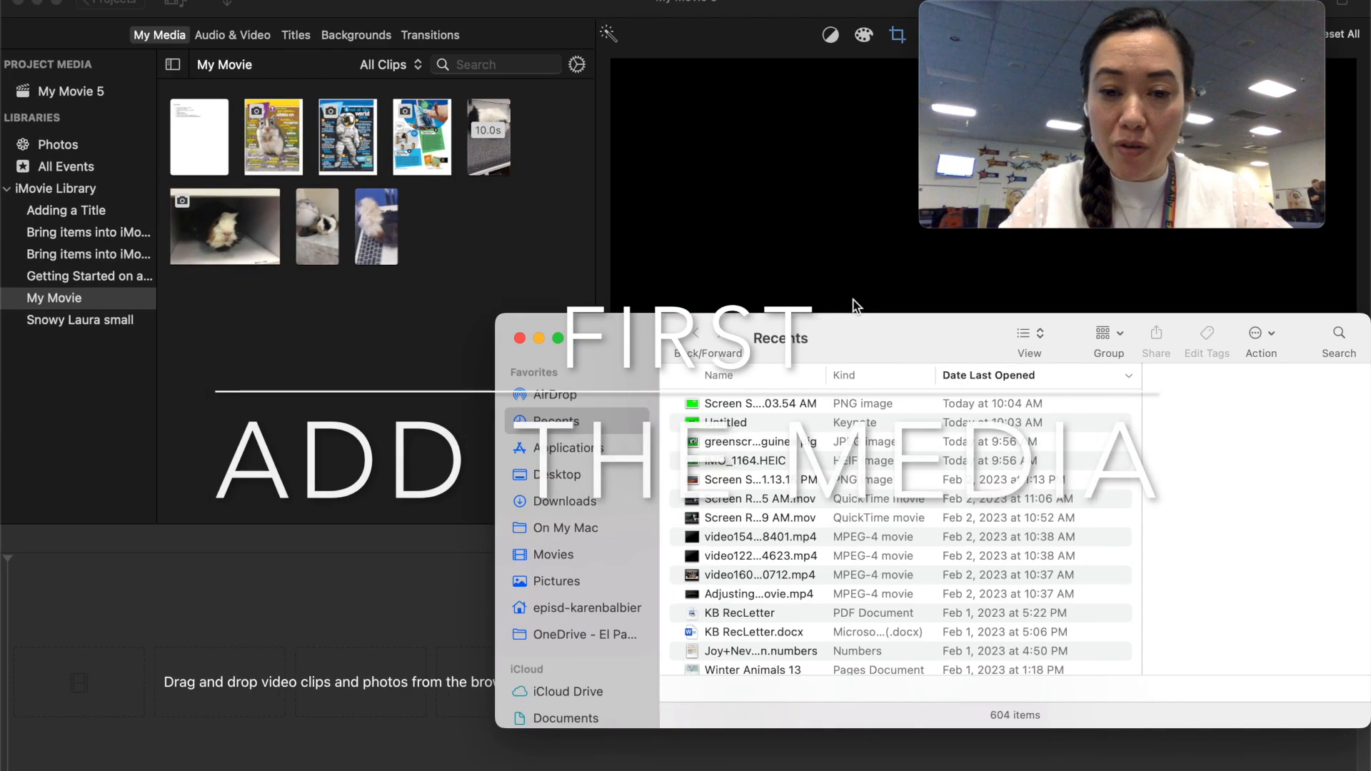
- Add IMG_1163.MOV from the Spot and Waffles folder on the Desktop to the project timeline
left_click(569, 477)
scroll(721, 437, "up", 10)
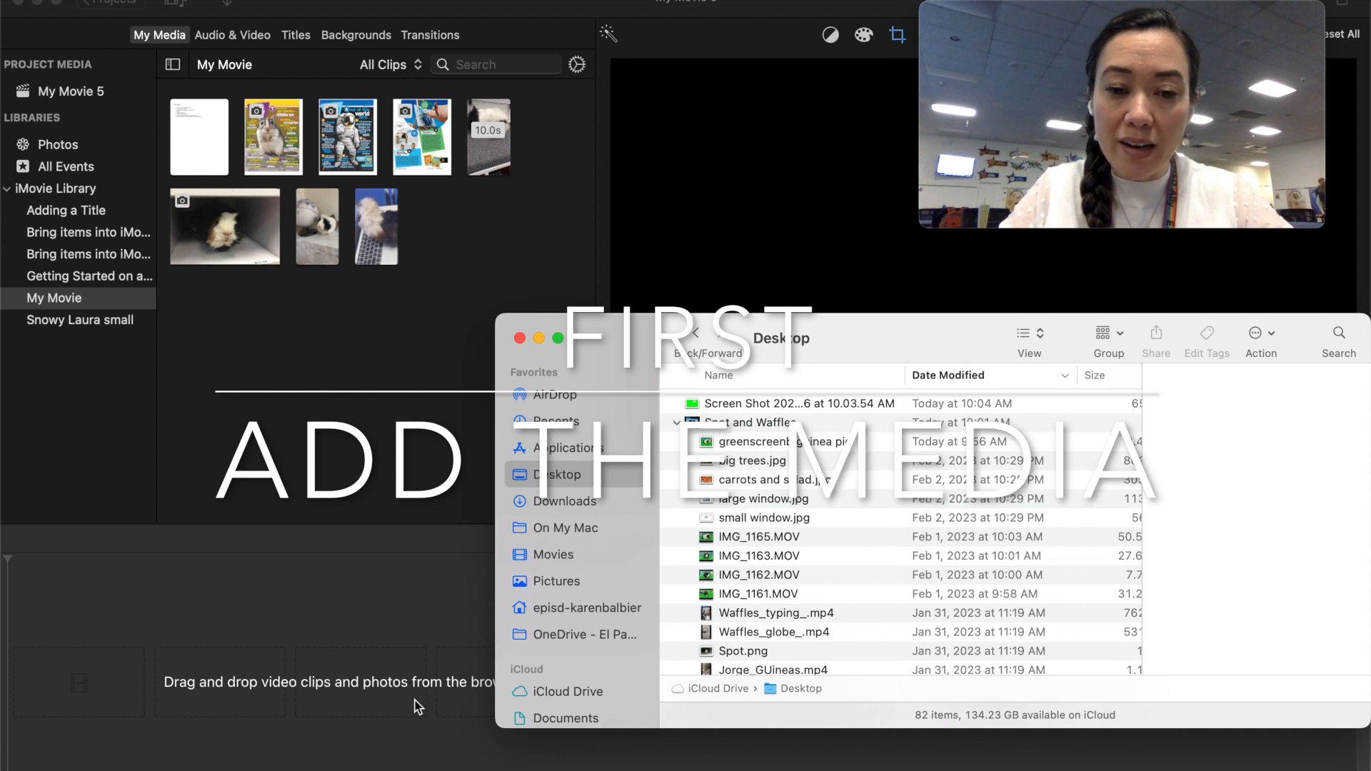
left_click(729, 423)
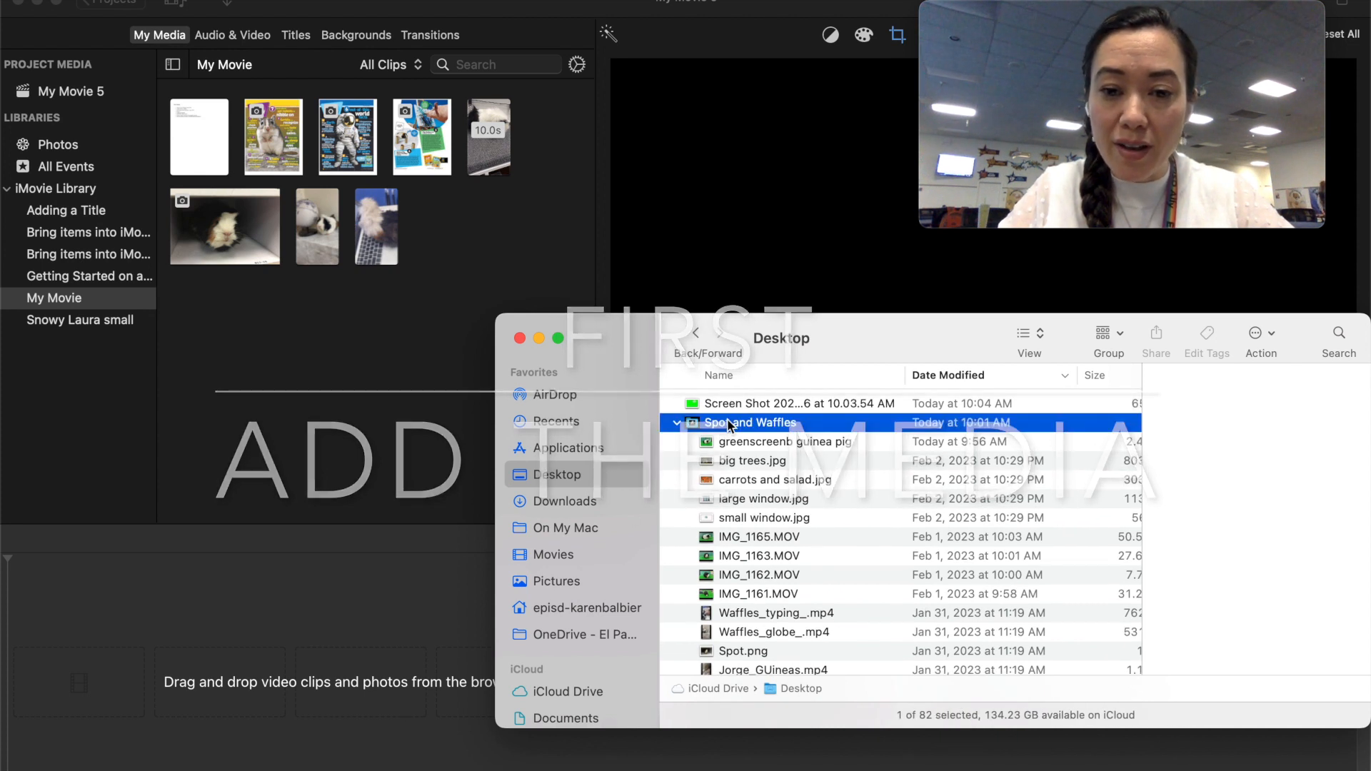
scroll(799, 524, "down", 2)
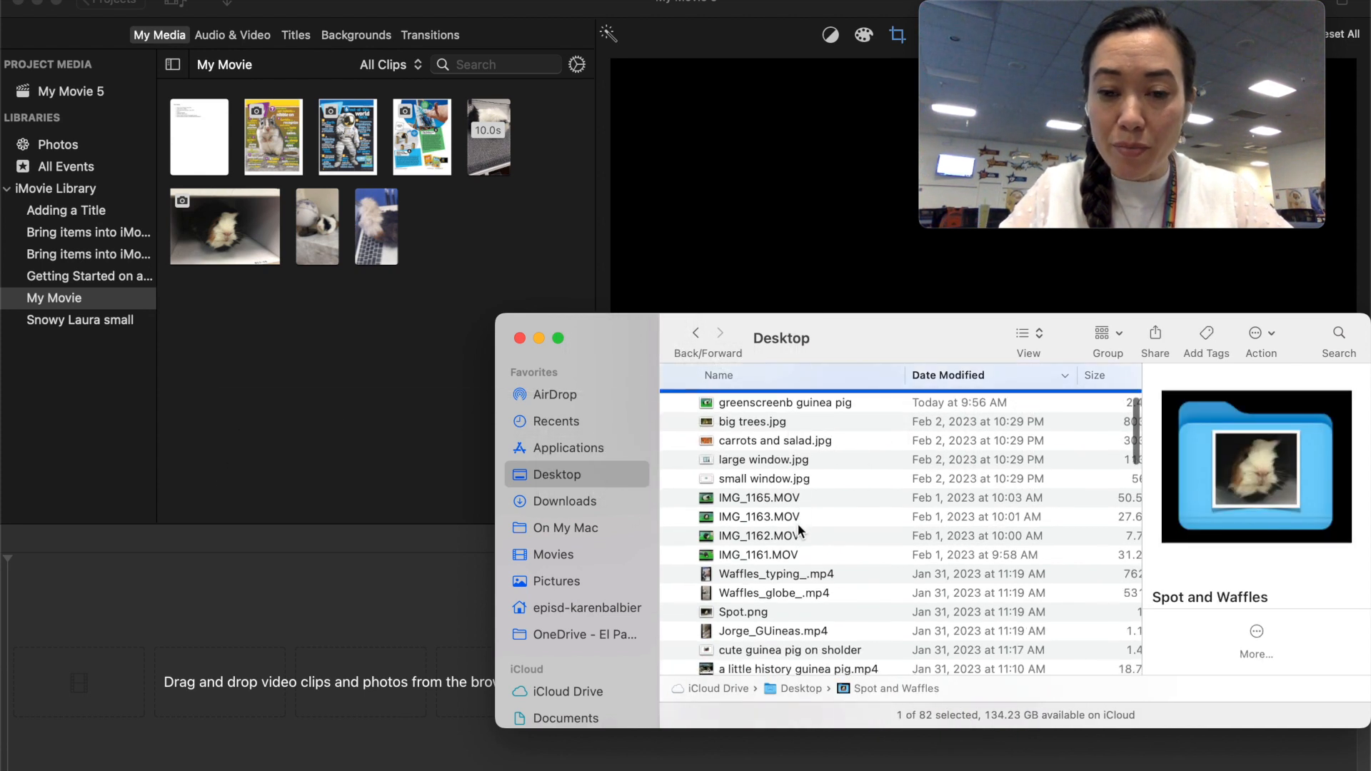
scroll(769, 500, "down", 1)
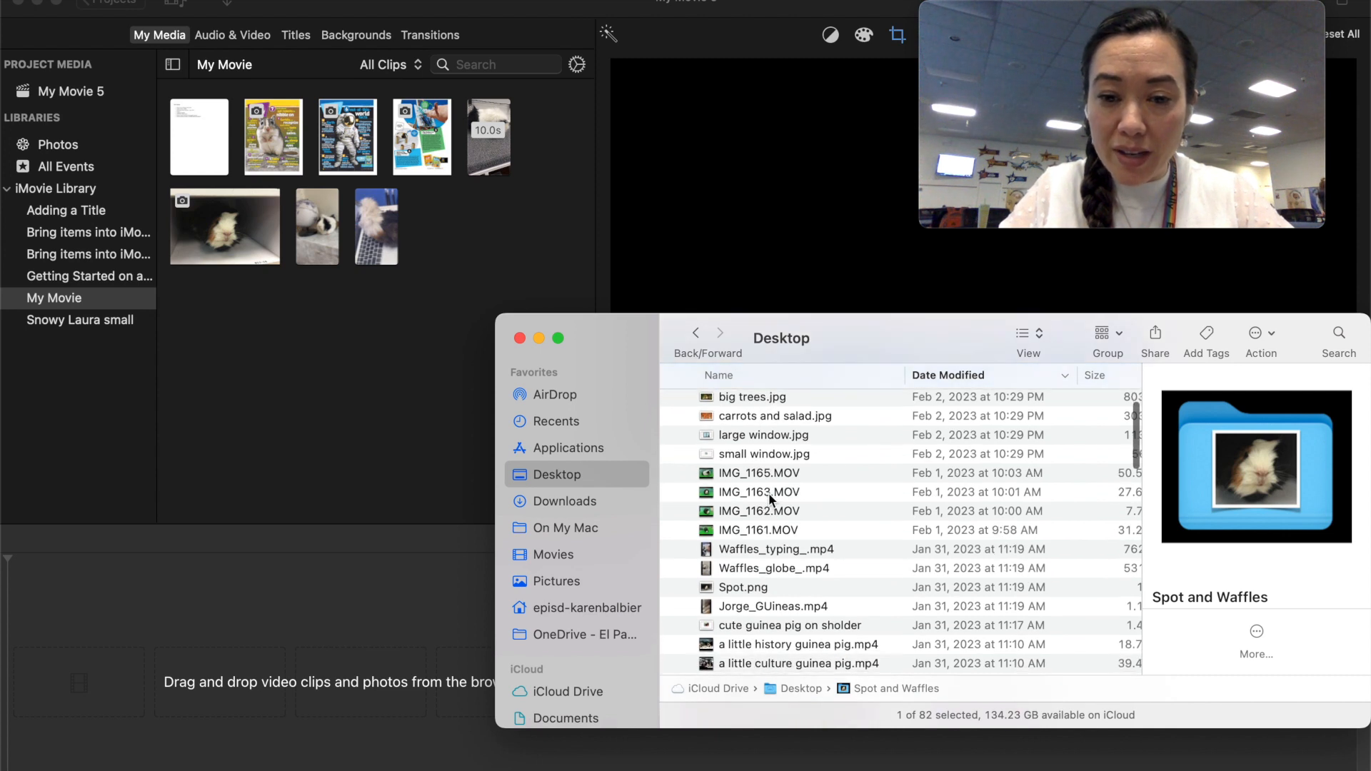
left_click(751, 492)
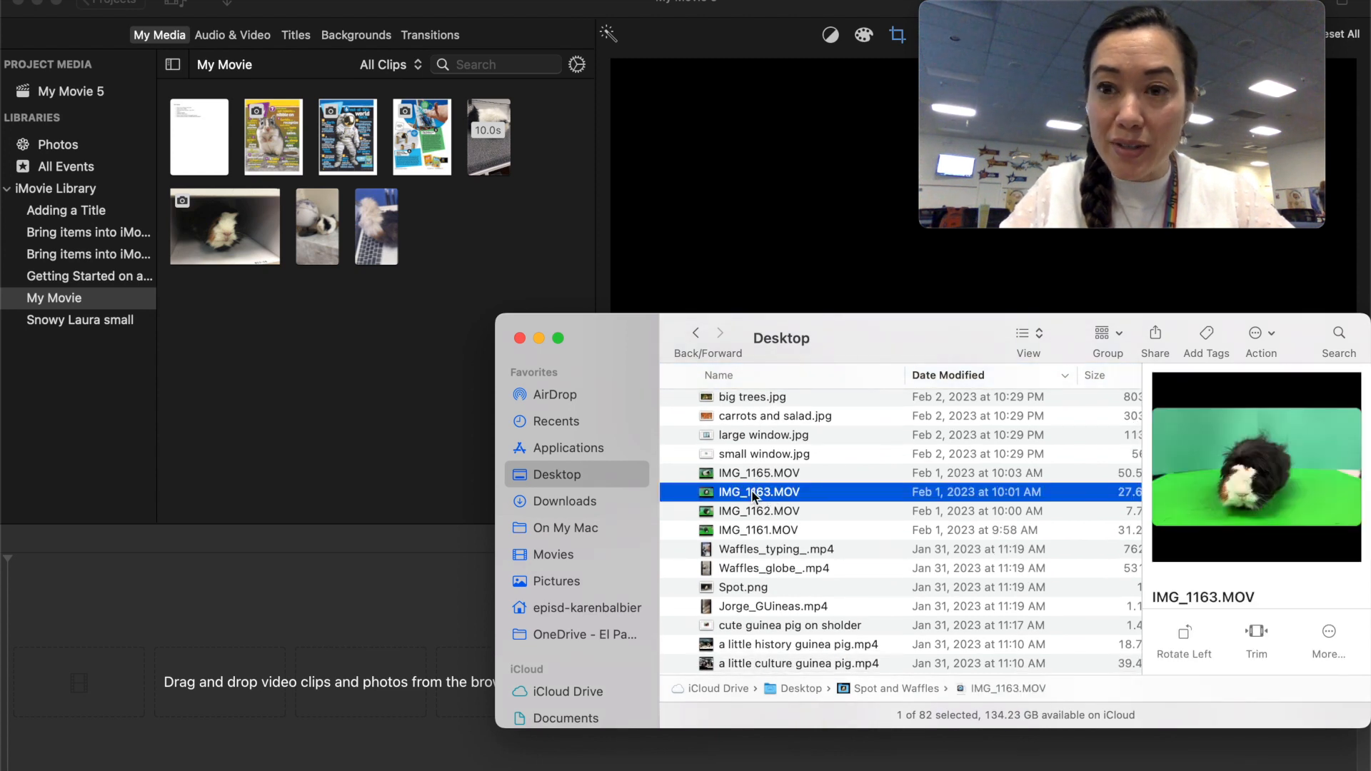
left_click_drag(212, 742, 286, 693)
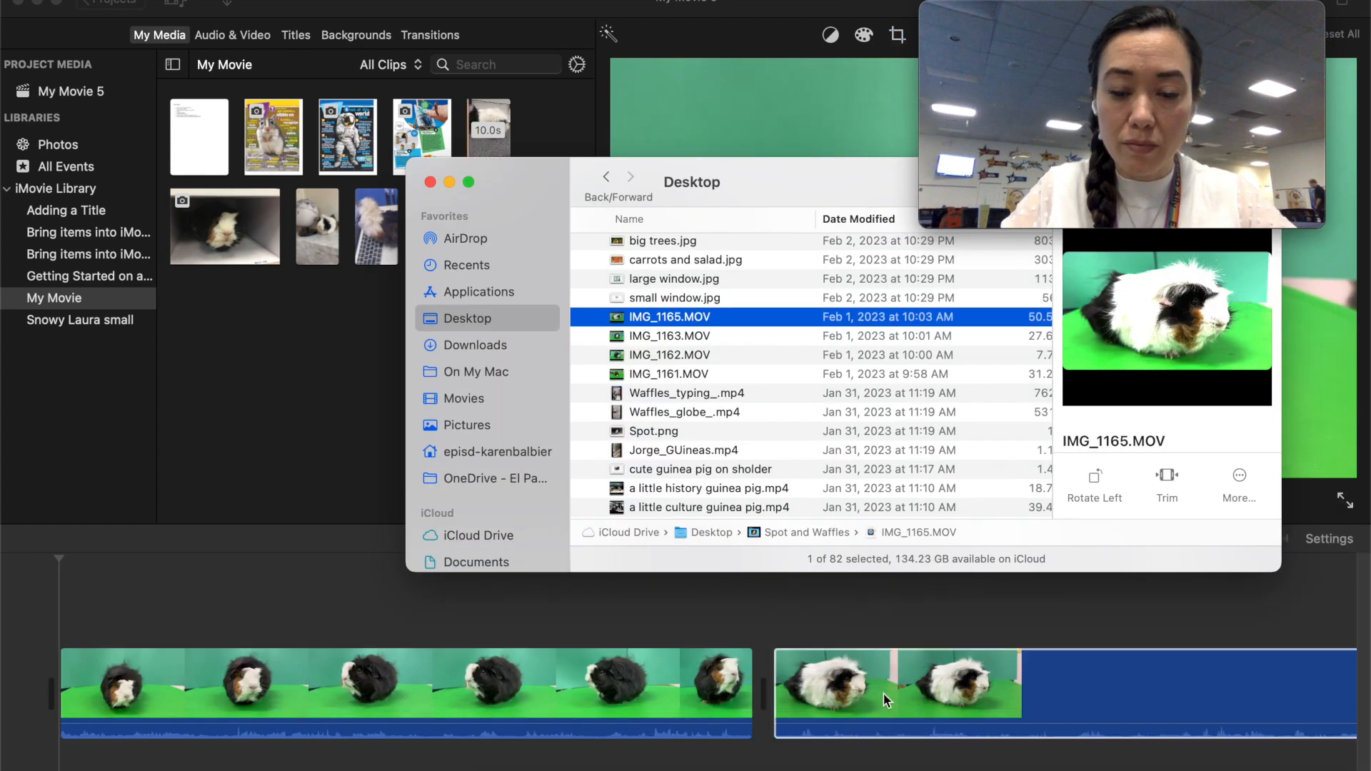
- Insert carrots and salad.jpg at the start of the timeline, ahead of the guinea pig clips
scroll(674, 325, "up", 3)
left_click(674, 322)
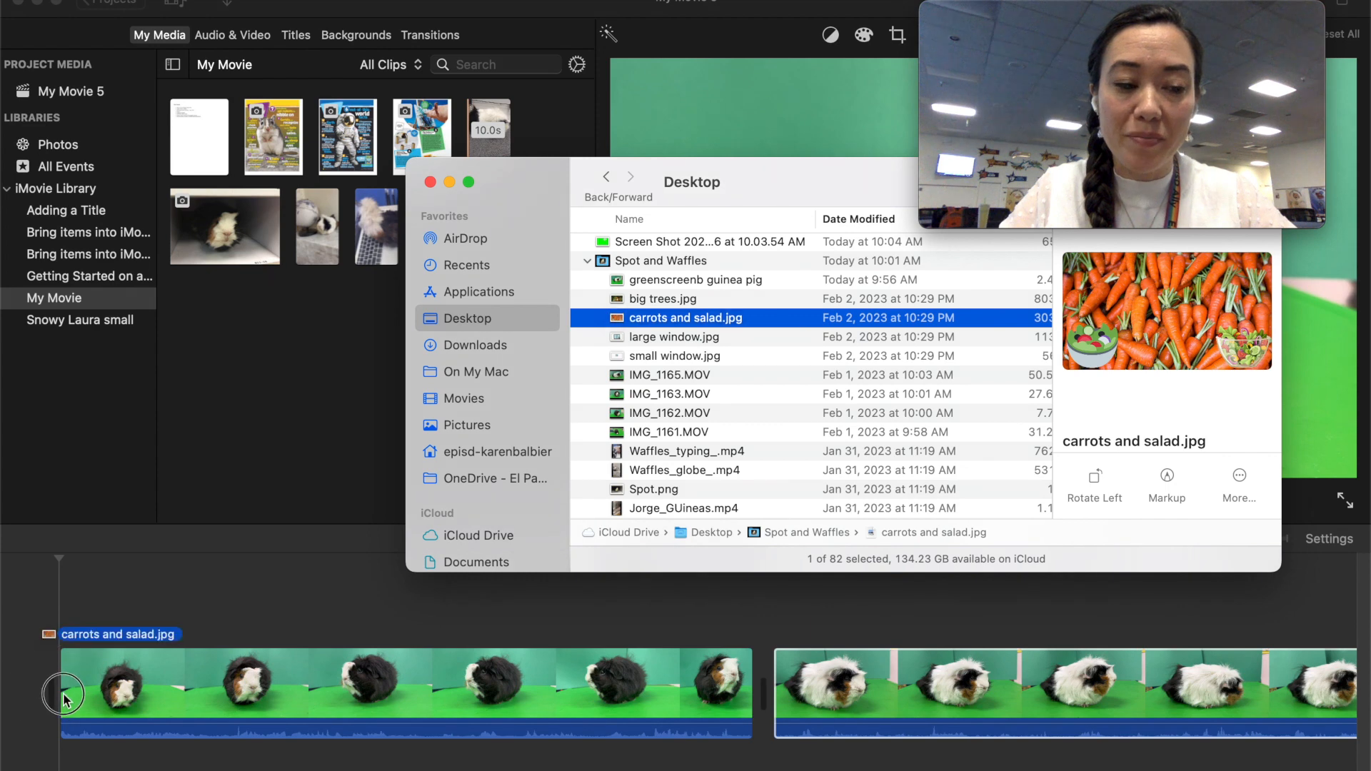
left_click_drag(65, 703, 61, 708)
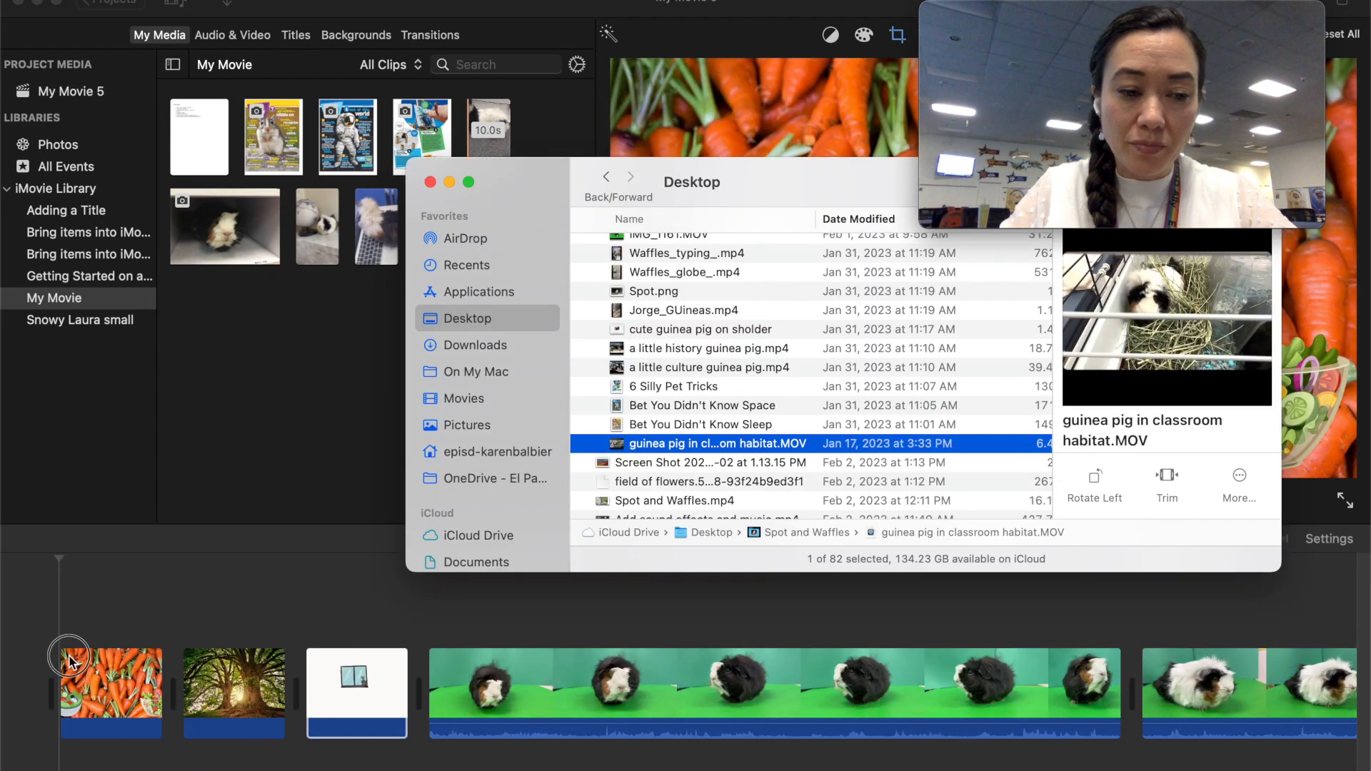
- Insert the guinea pig in classroom habitat video at the start of the timeline, followed by the 10.16.16 AM speech bubble screenshot
left_click_drag(62, 681, 57, 696)
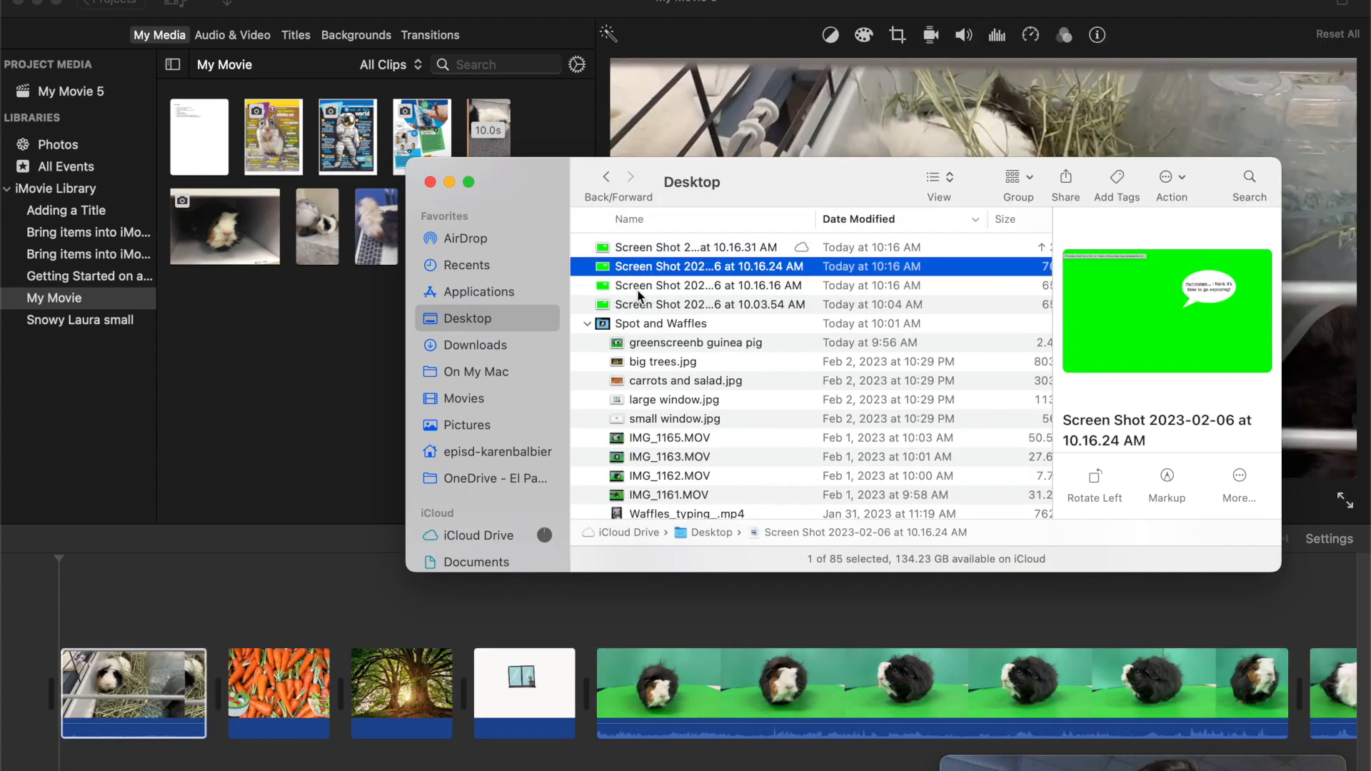
left_click(638, 289)
left_click_drag(638, 290, 219, 664)
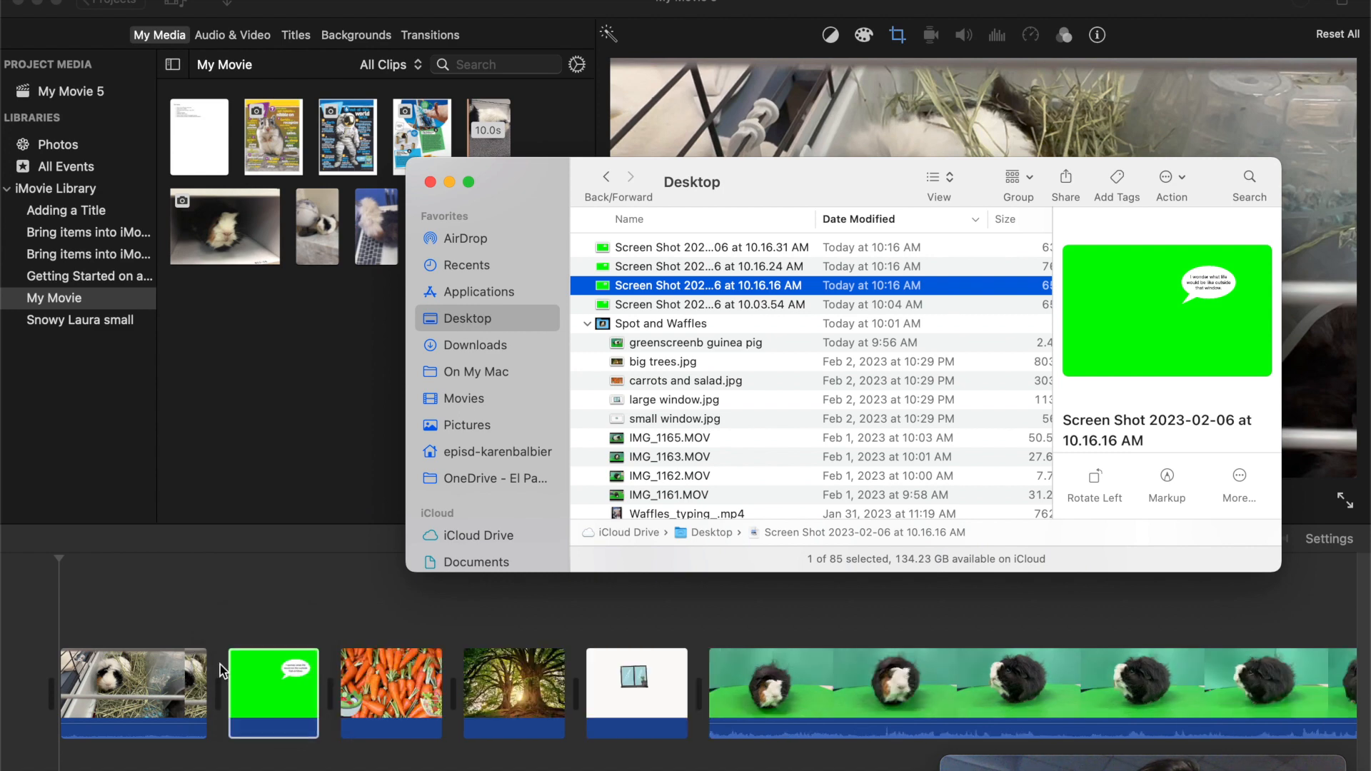
left_click(172, 599)
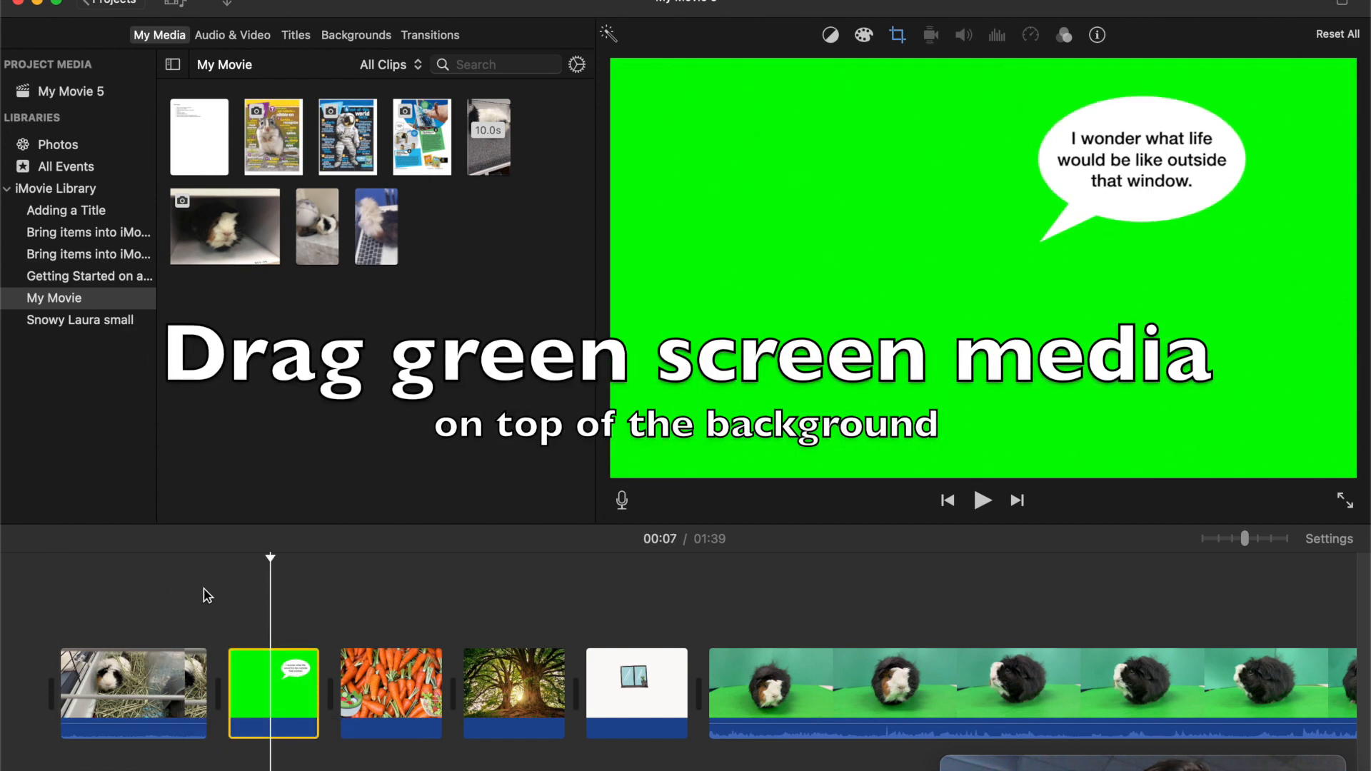
- Overlay the speech bubble image on the classroom habitat video and set its overlay mode to Green/Blue Screen
left_click_drag(275, 672, 133, 573)
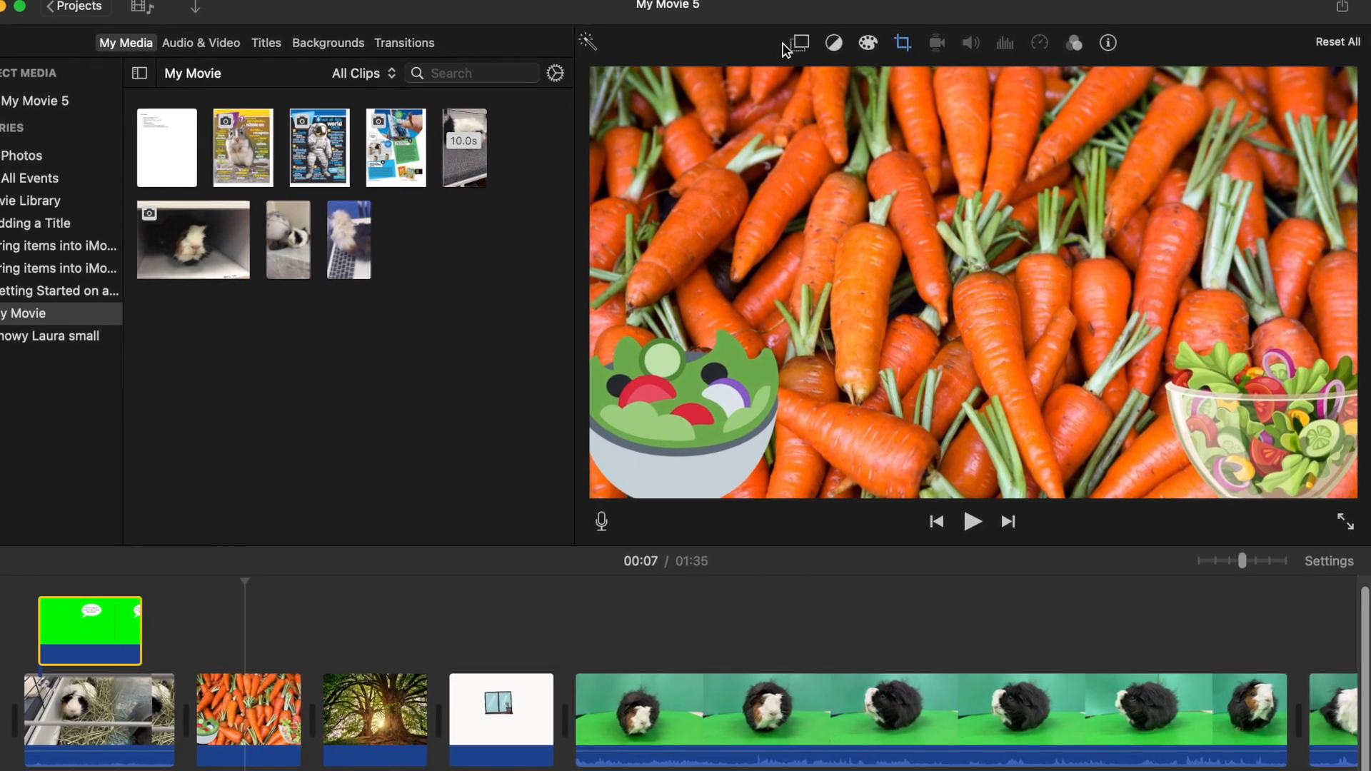
left_click(788, 42)
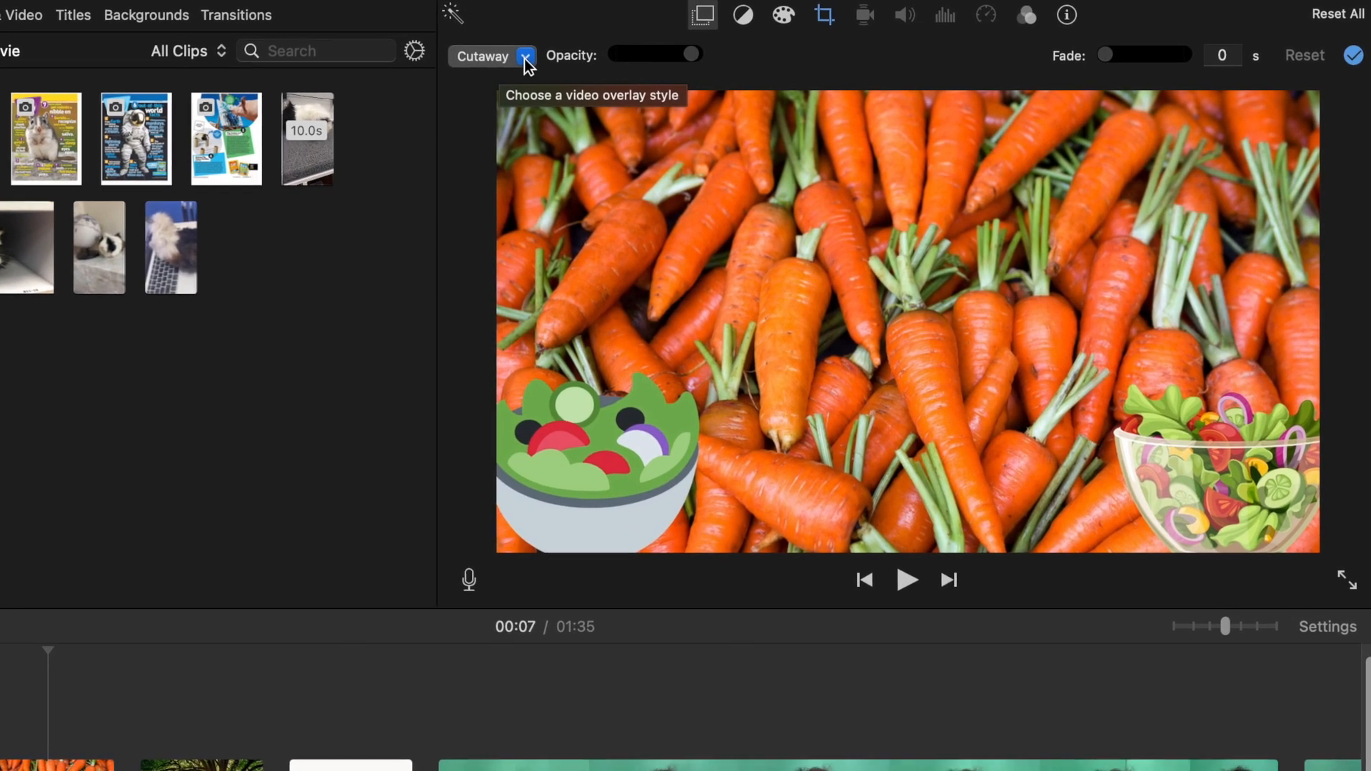
left_click(525, 57)
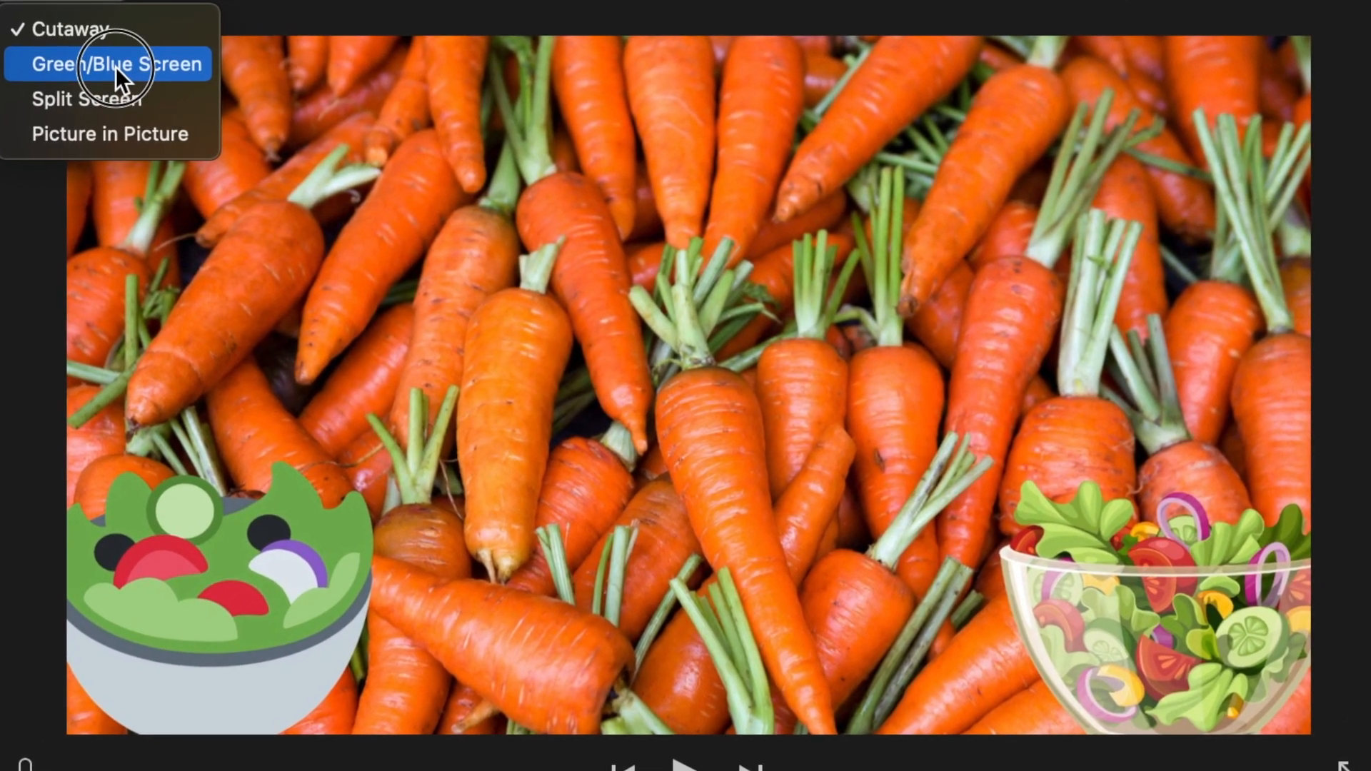
left_click(118, 67)
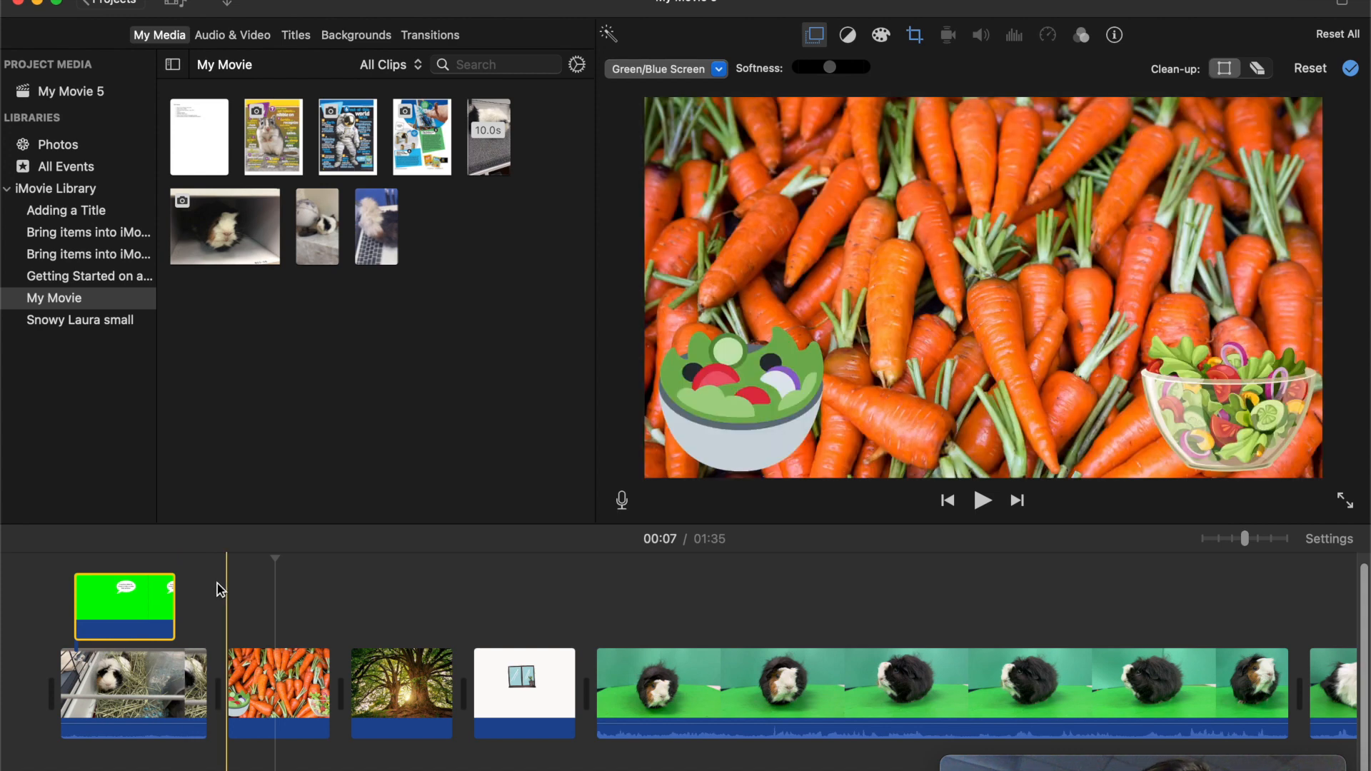
- Move the window photo directly after the habitat video and shrink its Ken Burns end frame onto the lower part of the left windowpane
left_click(529, 694)
left_click_drag(529, 694, 227, 685)
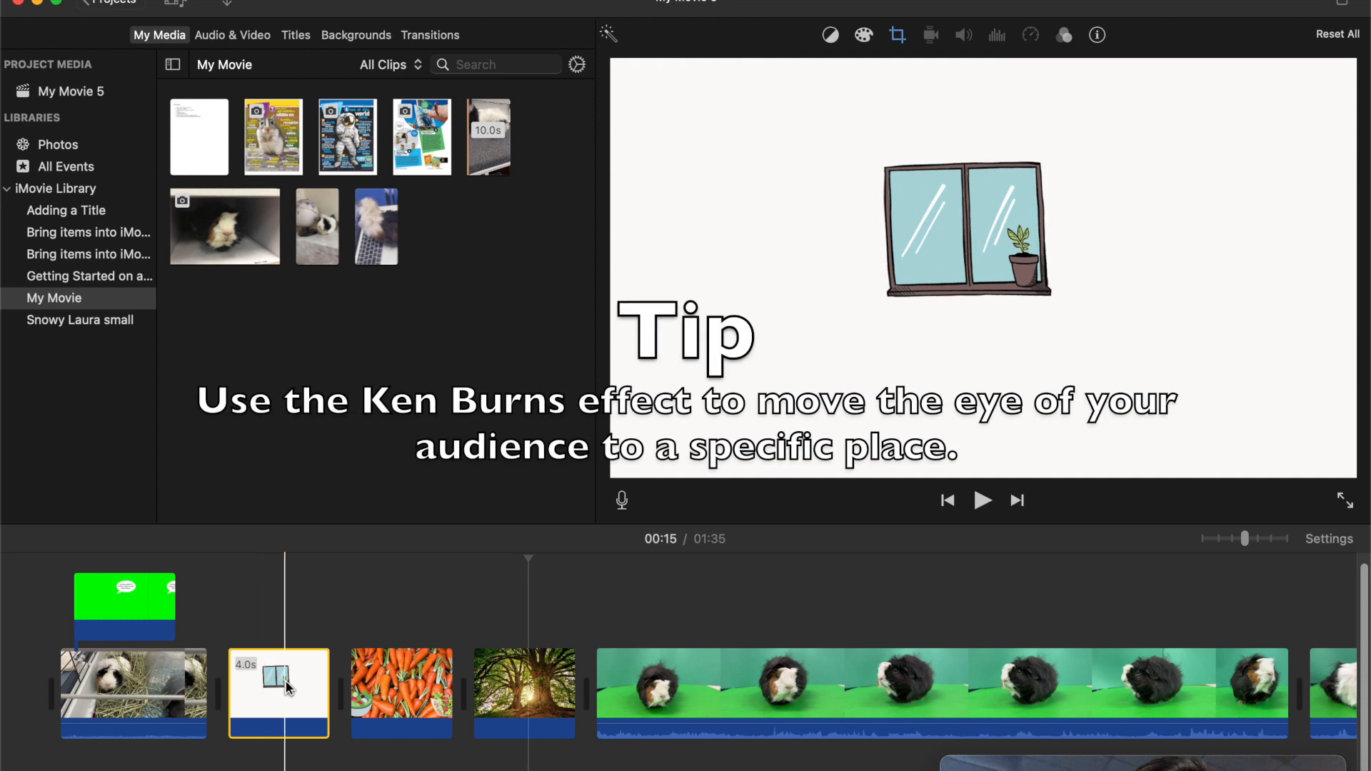
left_click(285, 687)
left_click(898, 35)
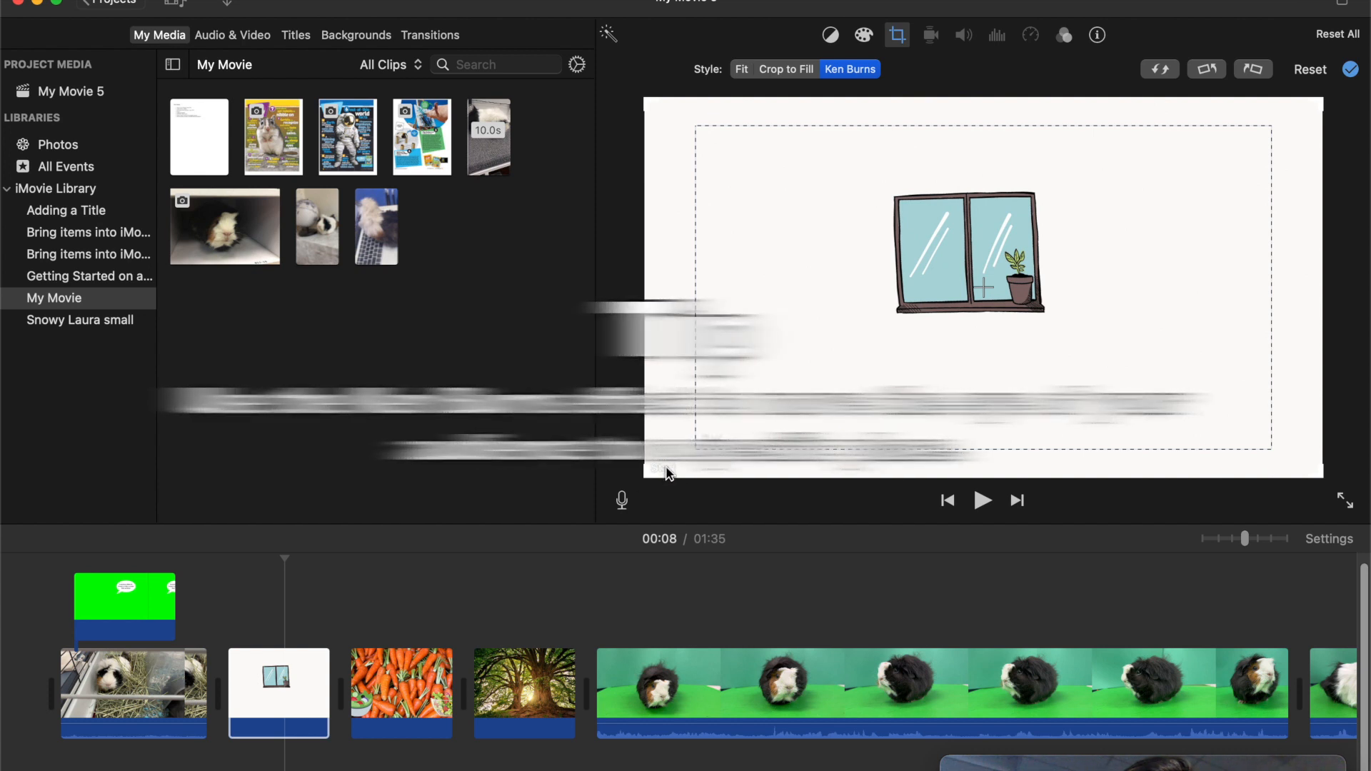
left_click(760, 429)
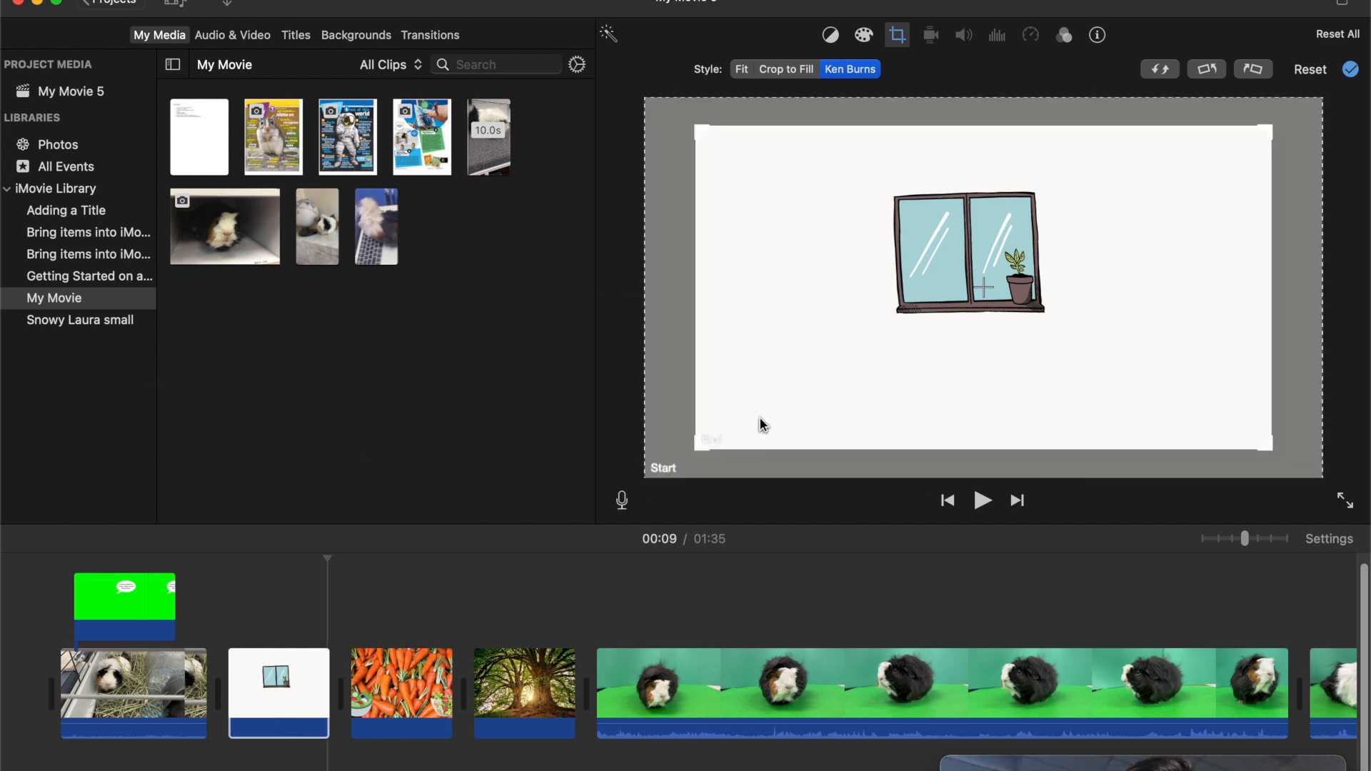
left_click_drag(986, 301, 1071, 250)
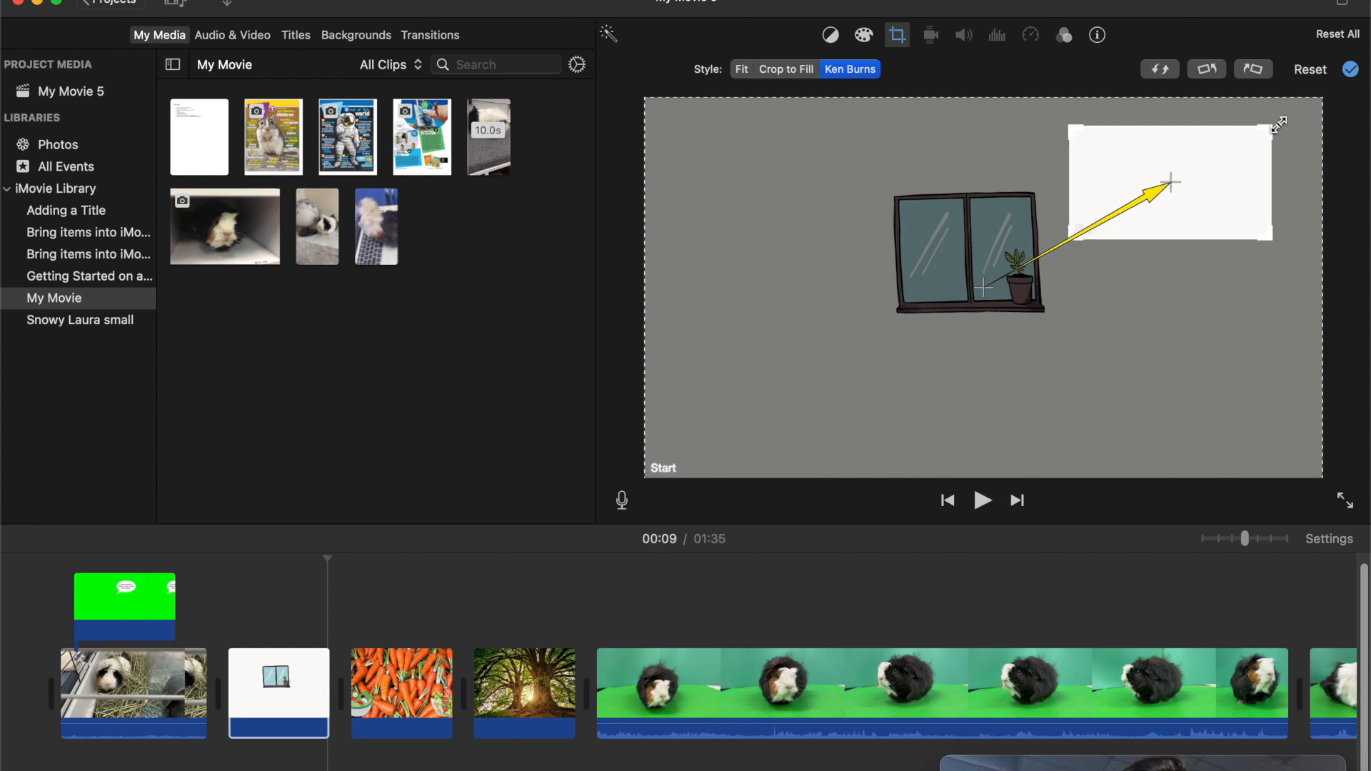
left_click_drag(1272, 126, 971, 255)
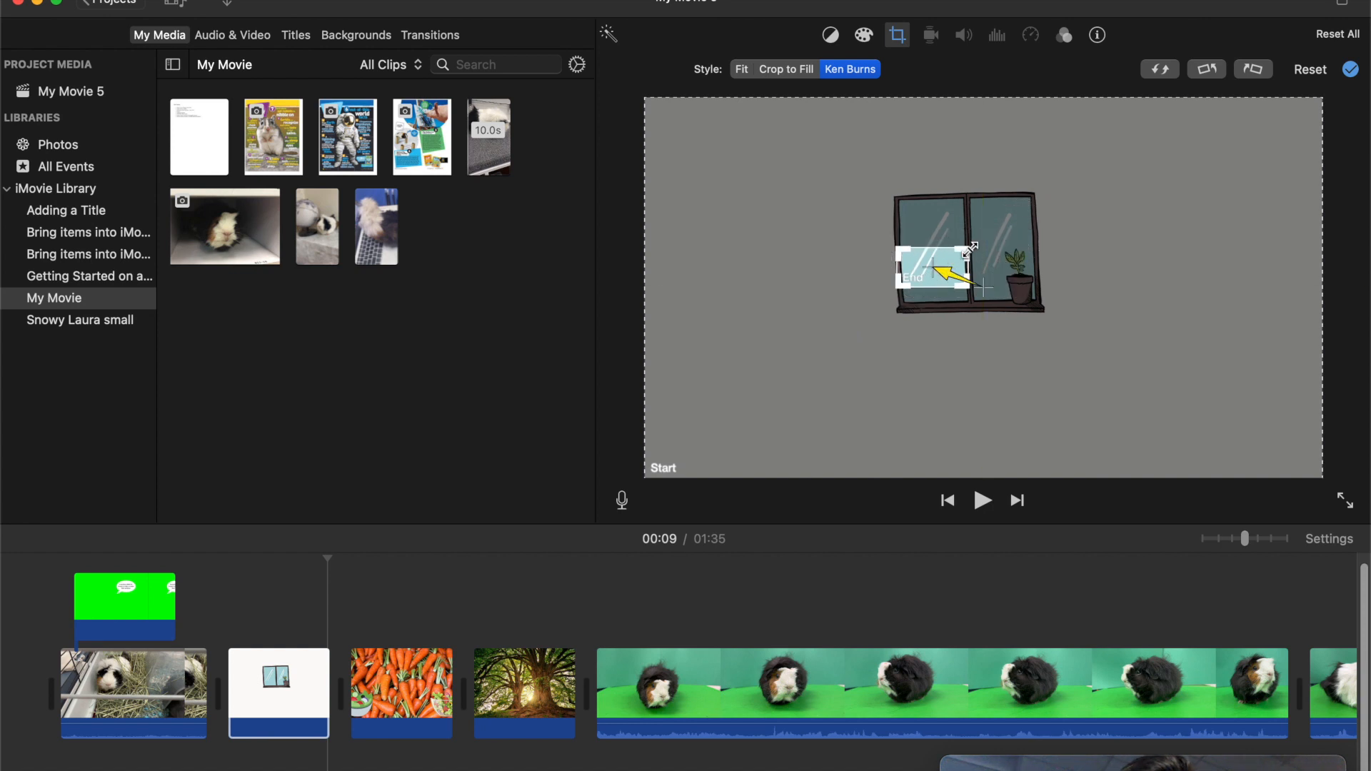
left_click(541, 585)
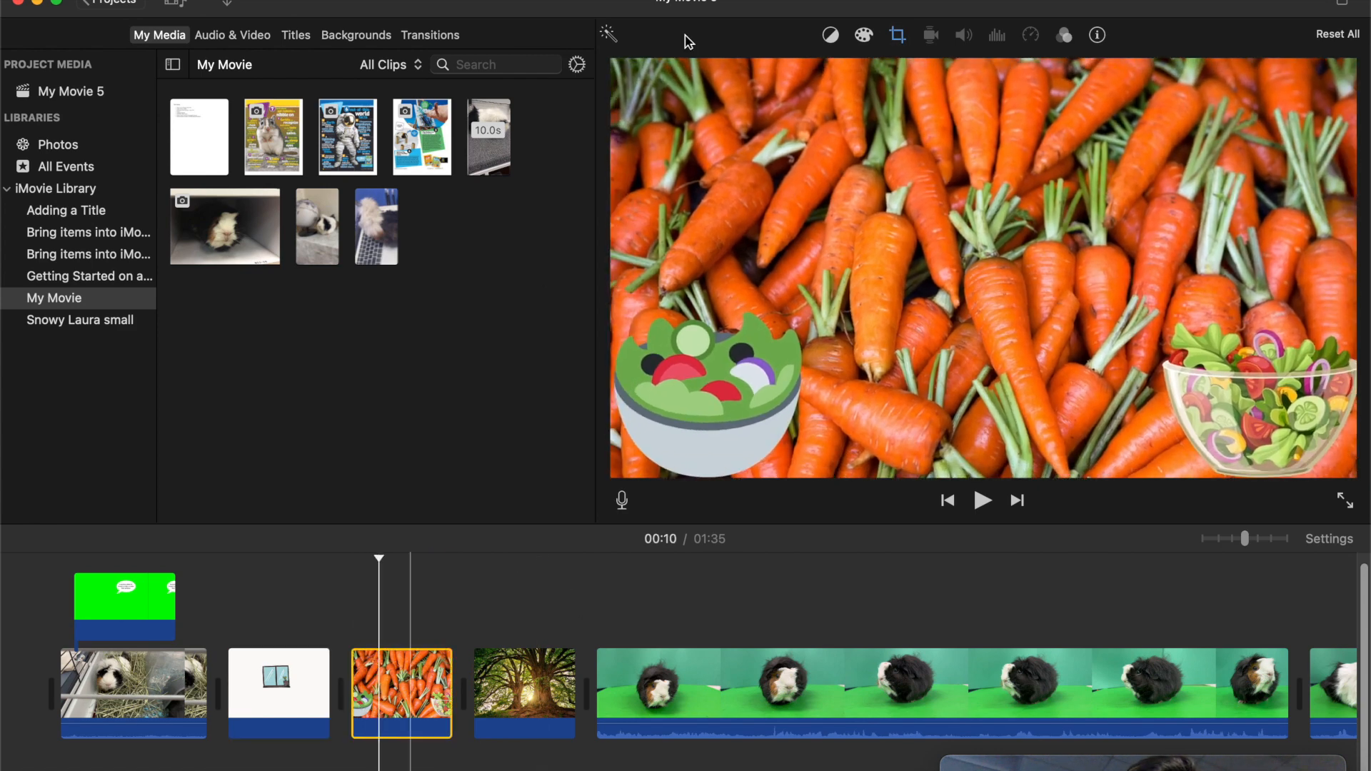
- Change the carrots photo's crop style to Fit so it stays still
left_click(898, 36)
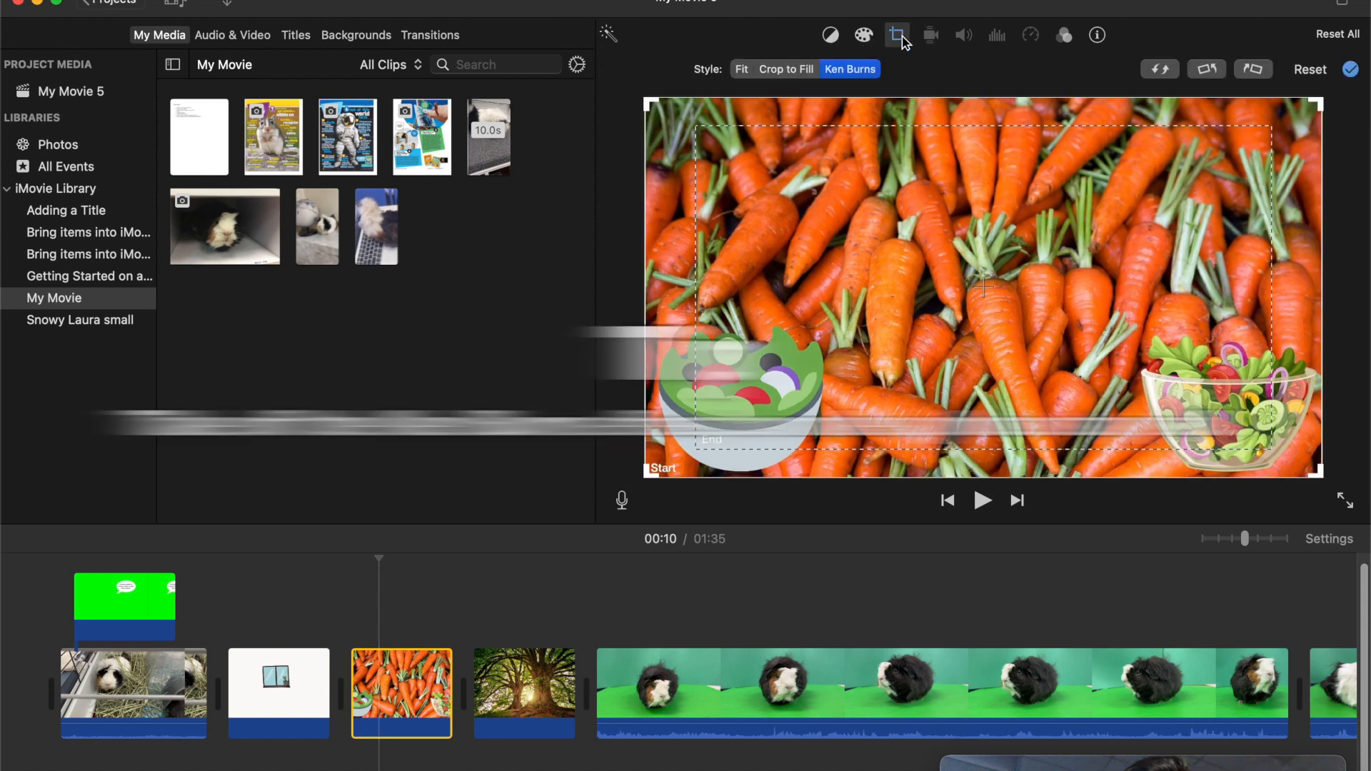
left_click(742, 70)
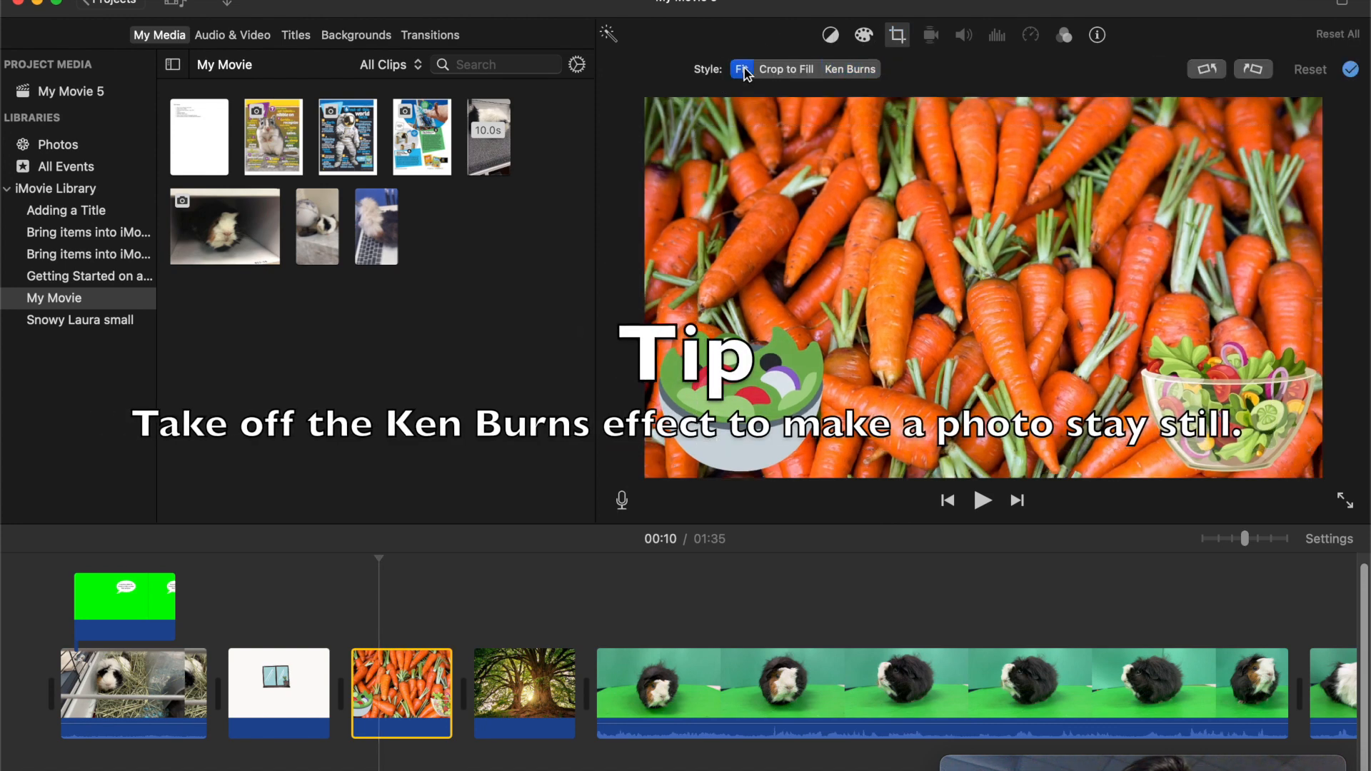
left_click(327, 634)
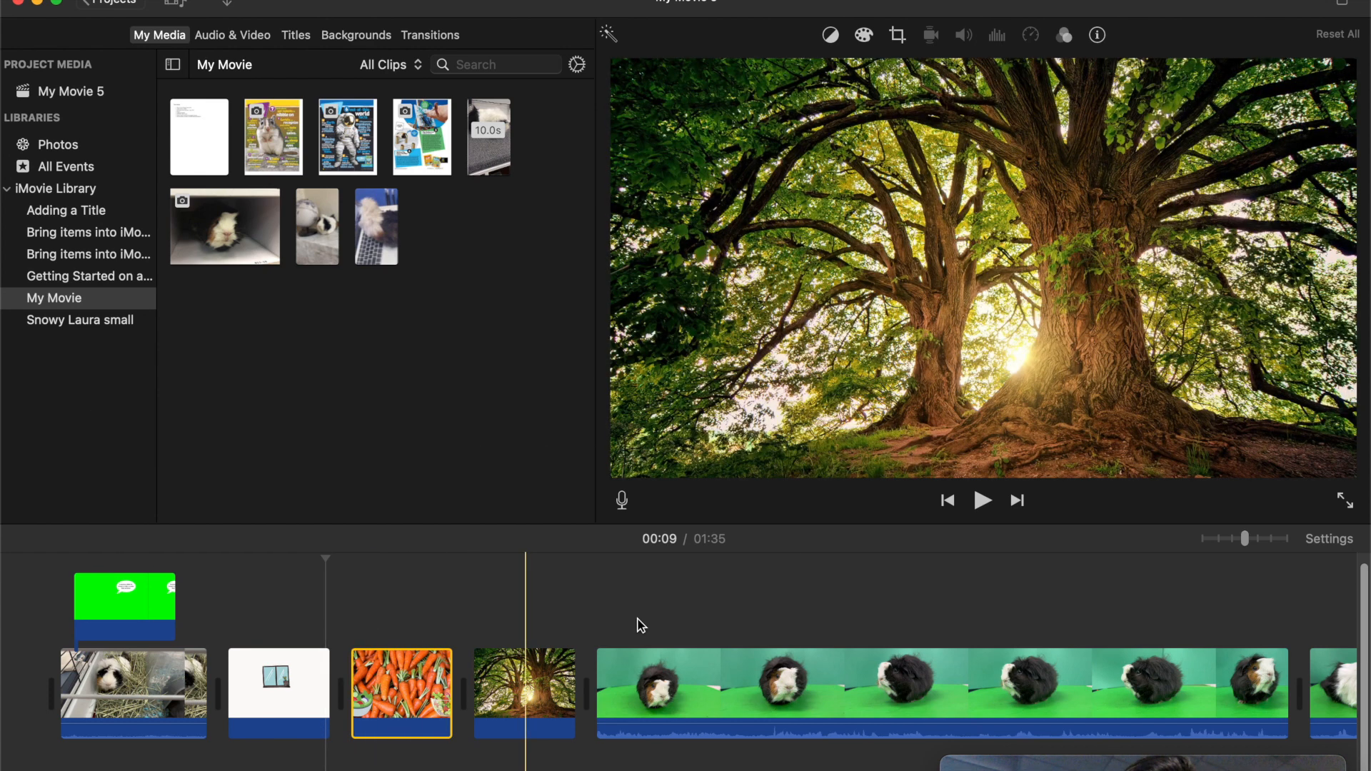
- Overlay the black guinea pig clip on the carrots photo and extend the photo to the full length of the clip
left_click(784, 681)
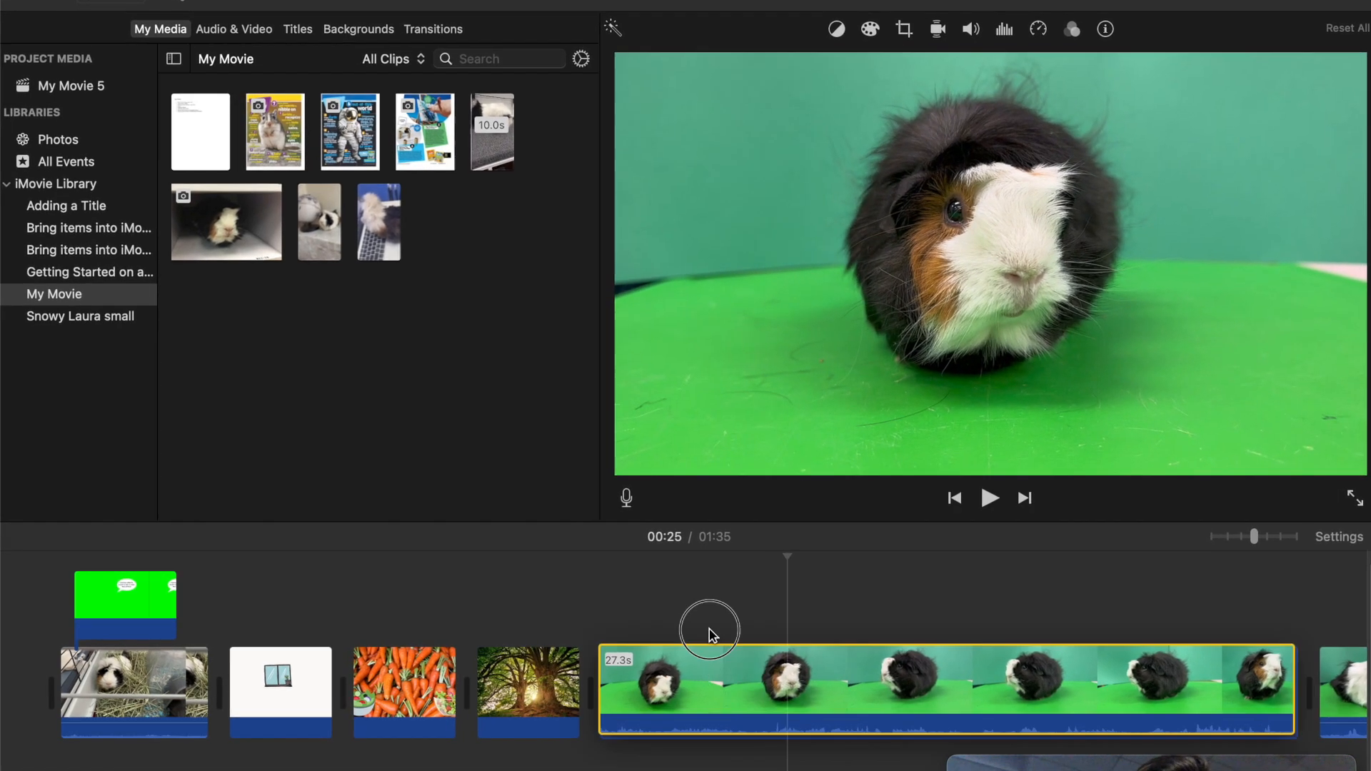
left_click_drag(711, 651, 625, 502)
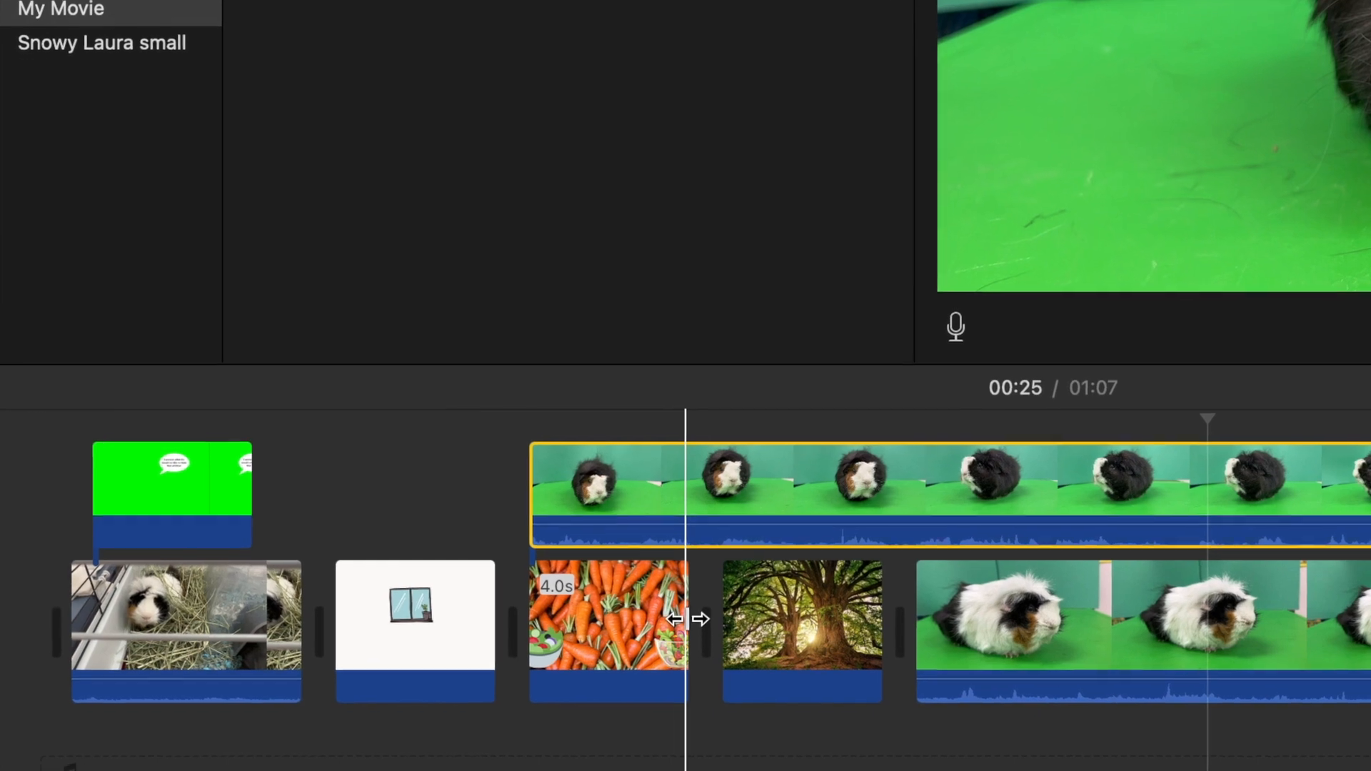
left_click(734, 621)
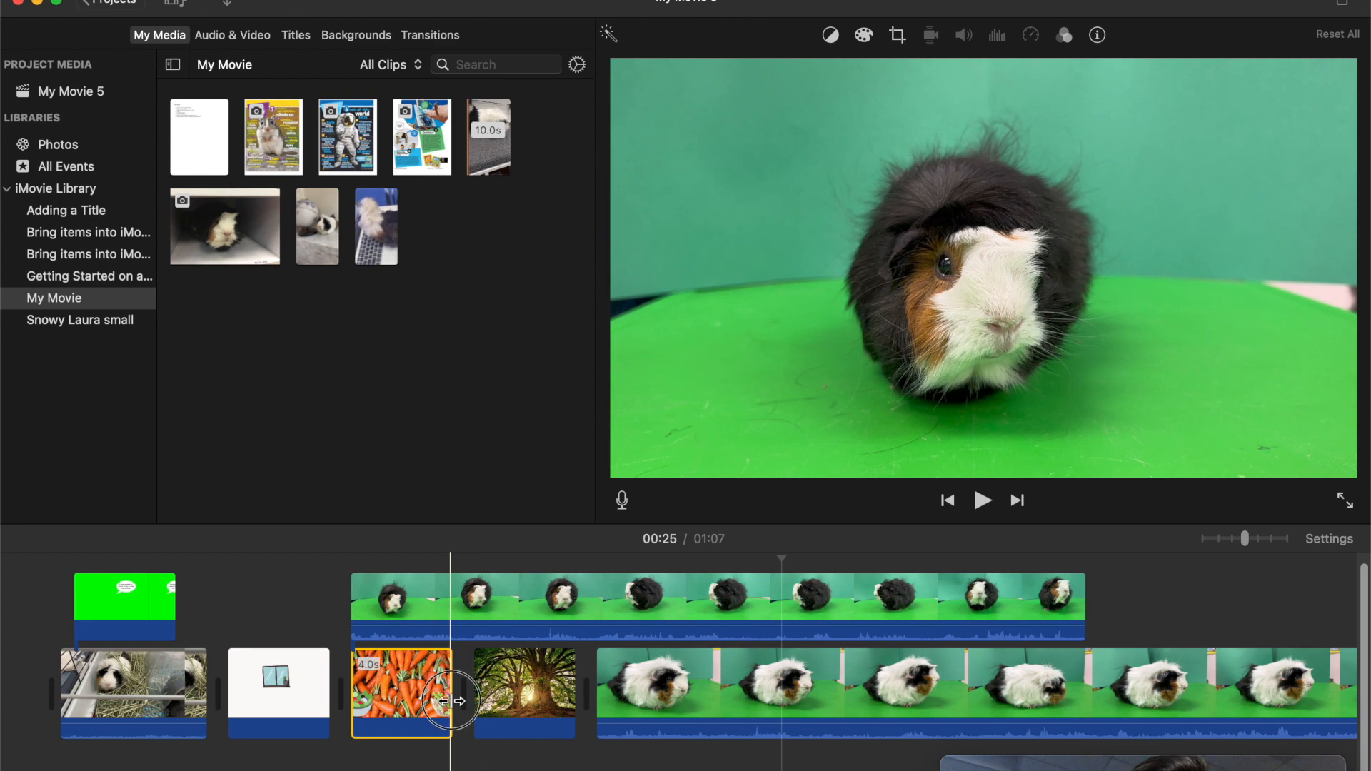
left_click_drag(450, 701, 1058, 671)
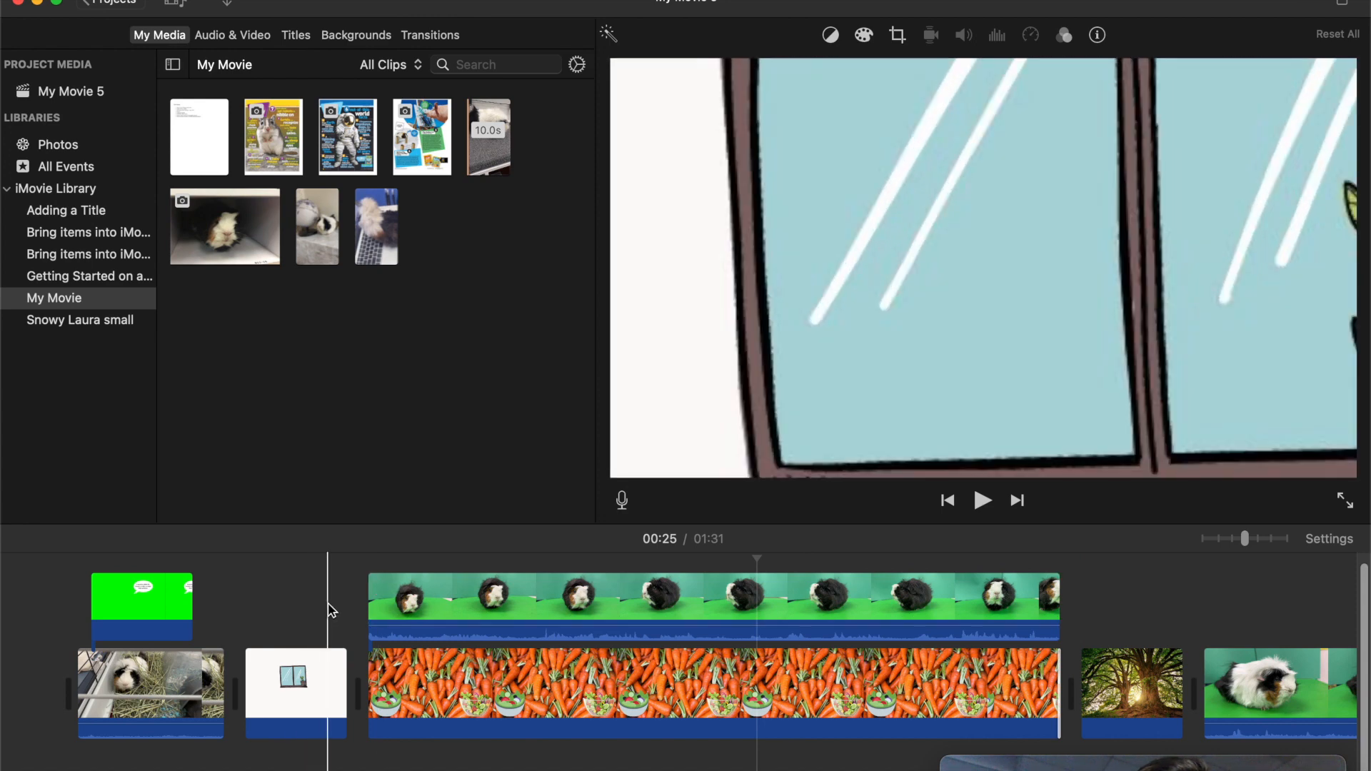
key("space")
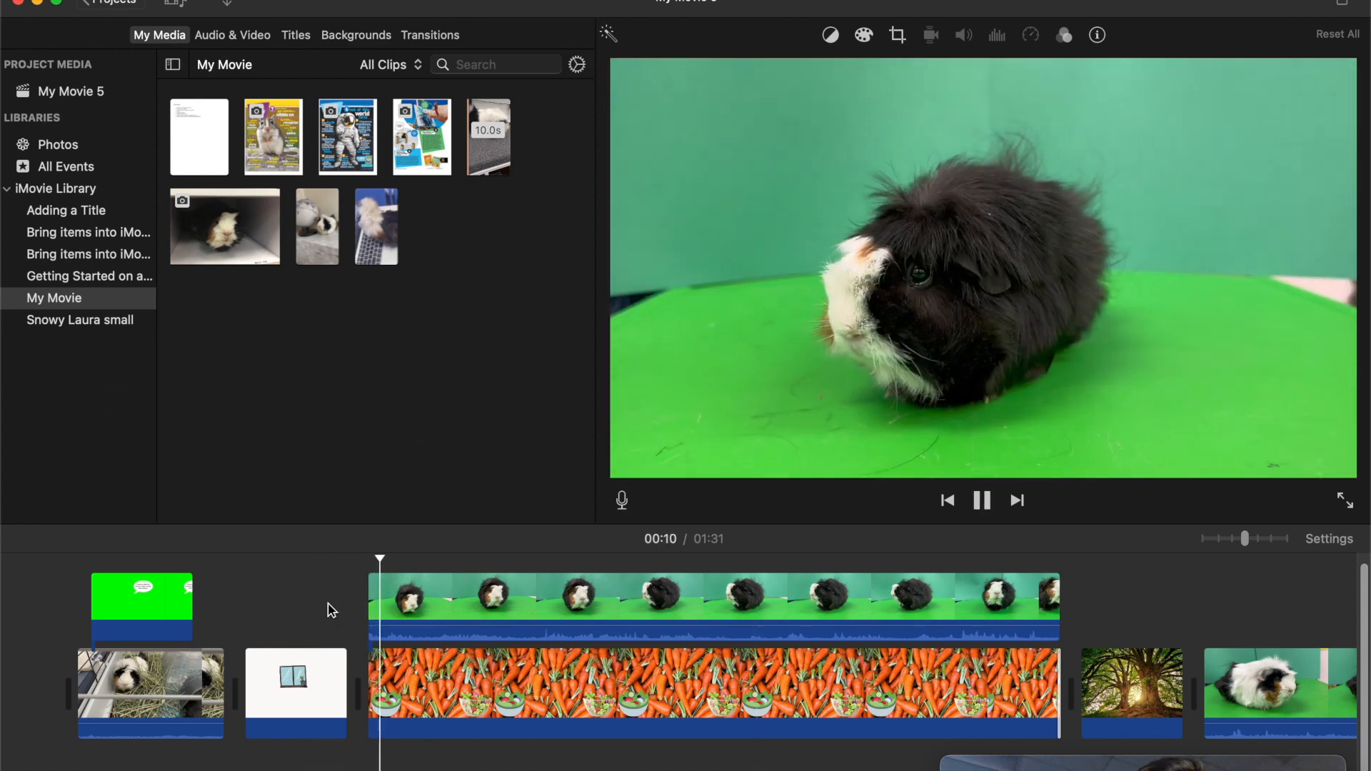
key("space")
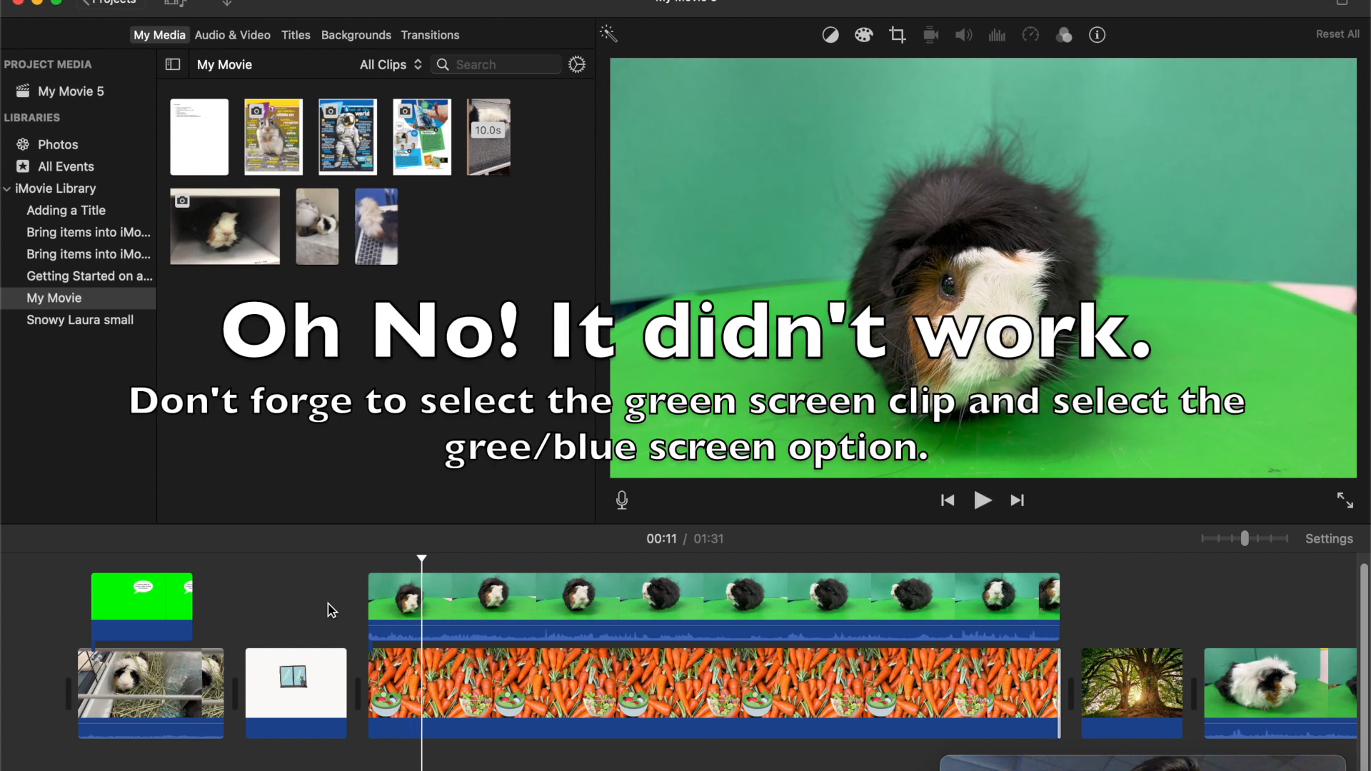
- Set the black guinea pig clip's overlay mode to Green/Blue Screen and play back the composite over the carrots
left_click(468, 618)
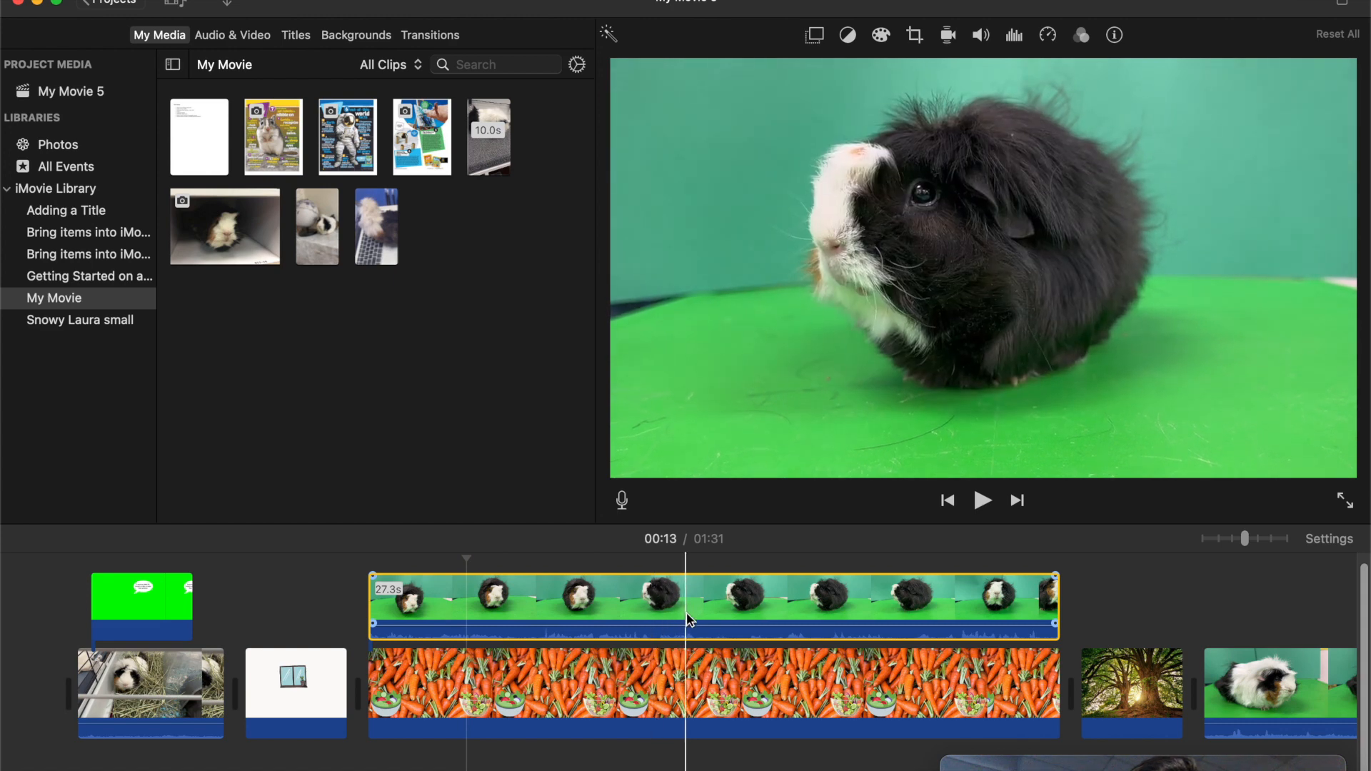
left_click(815, 36)
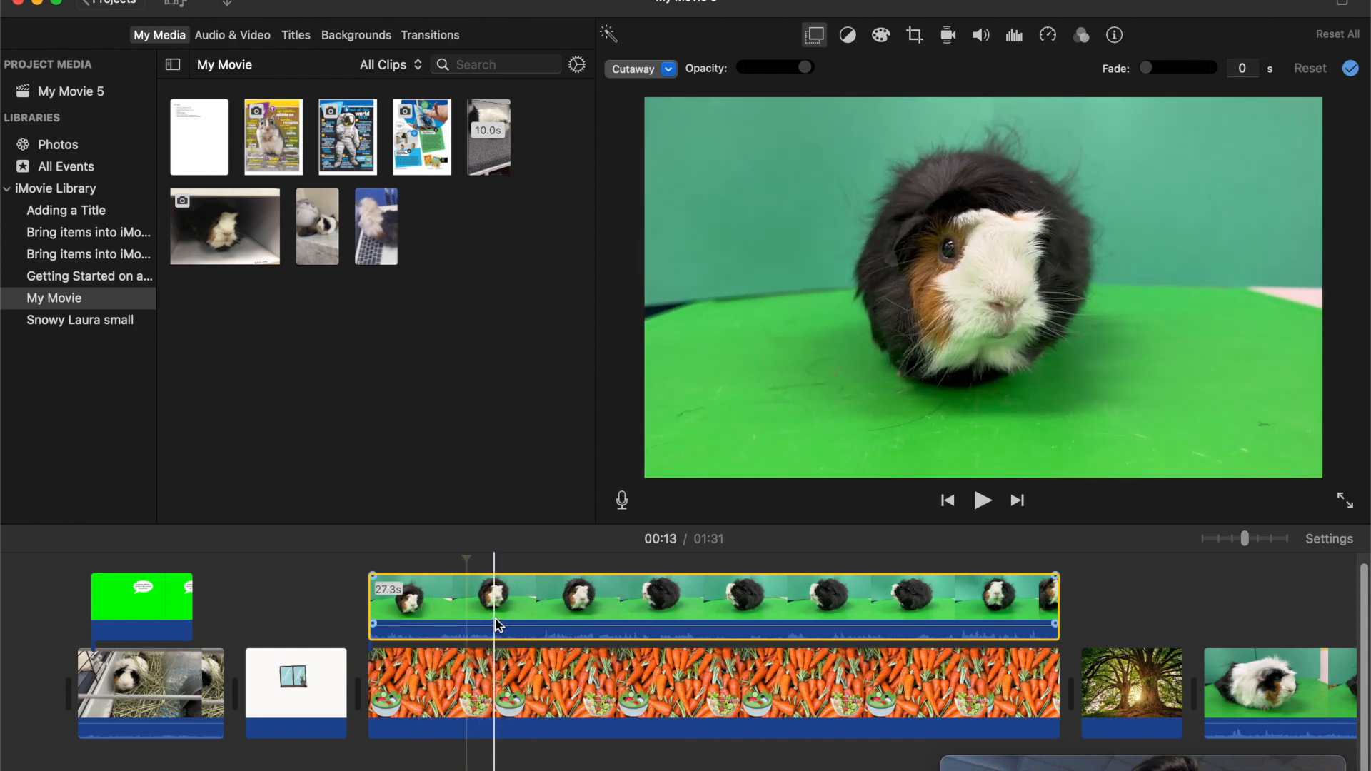
left_click(669, 70)
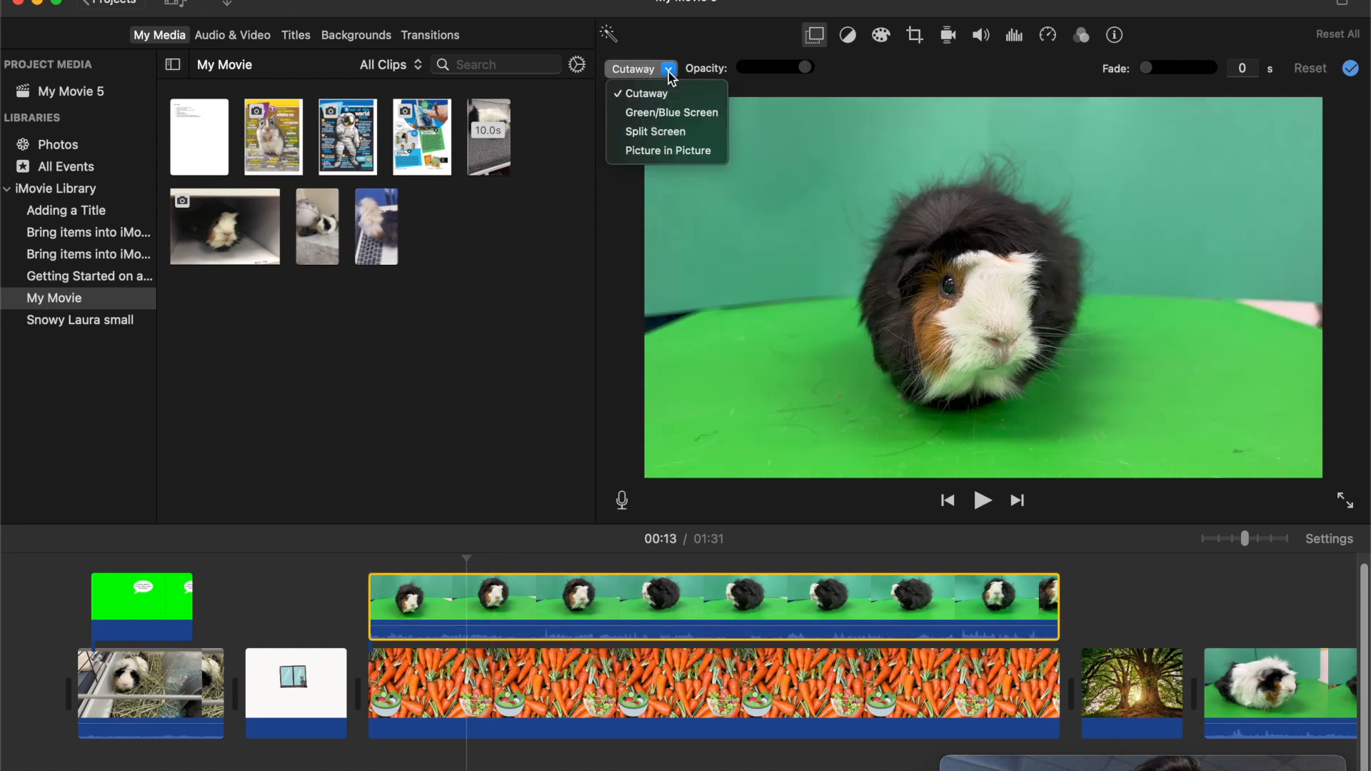
left_click(673, 113)
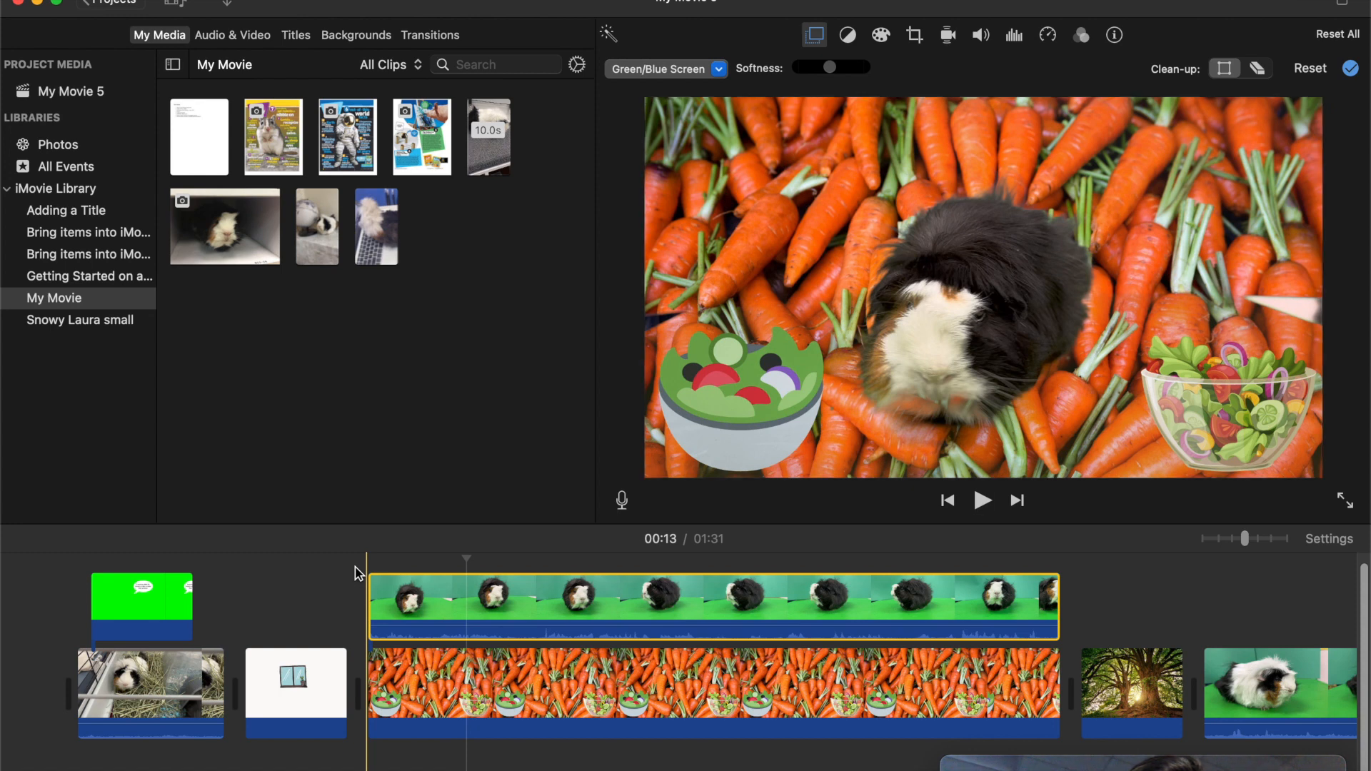
key("space")
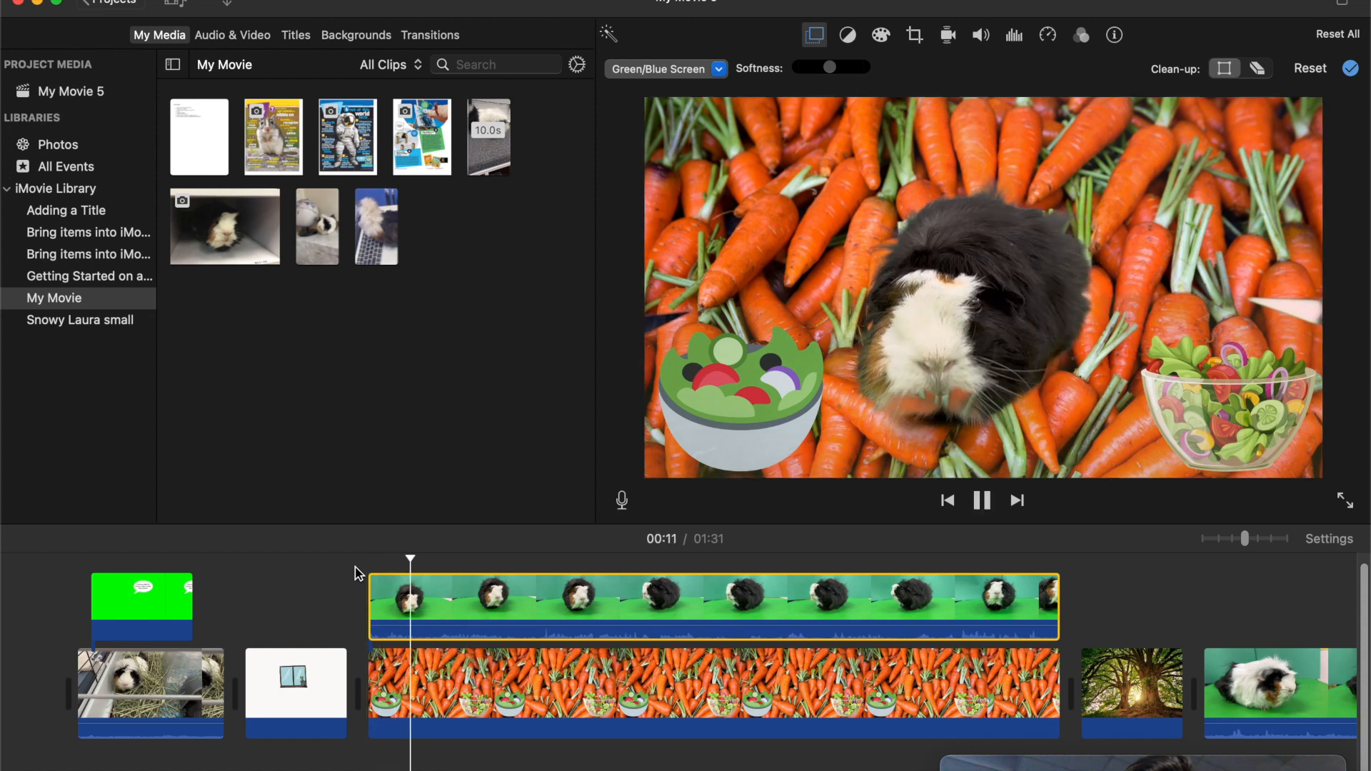
key("space")
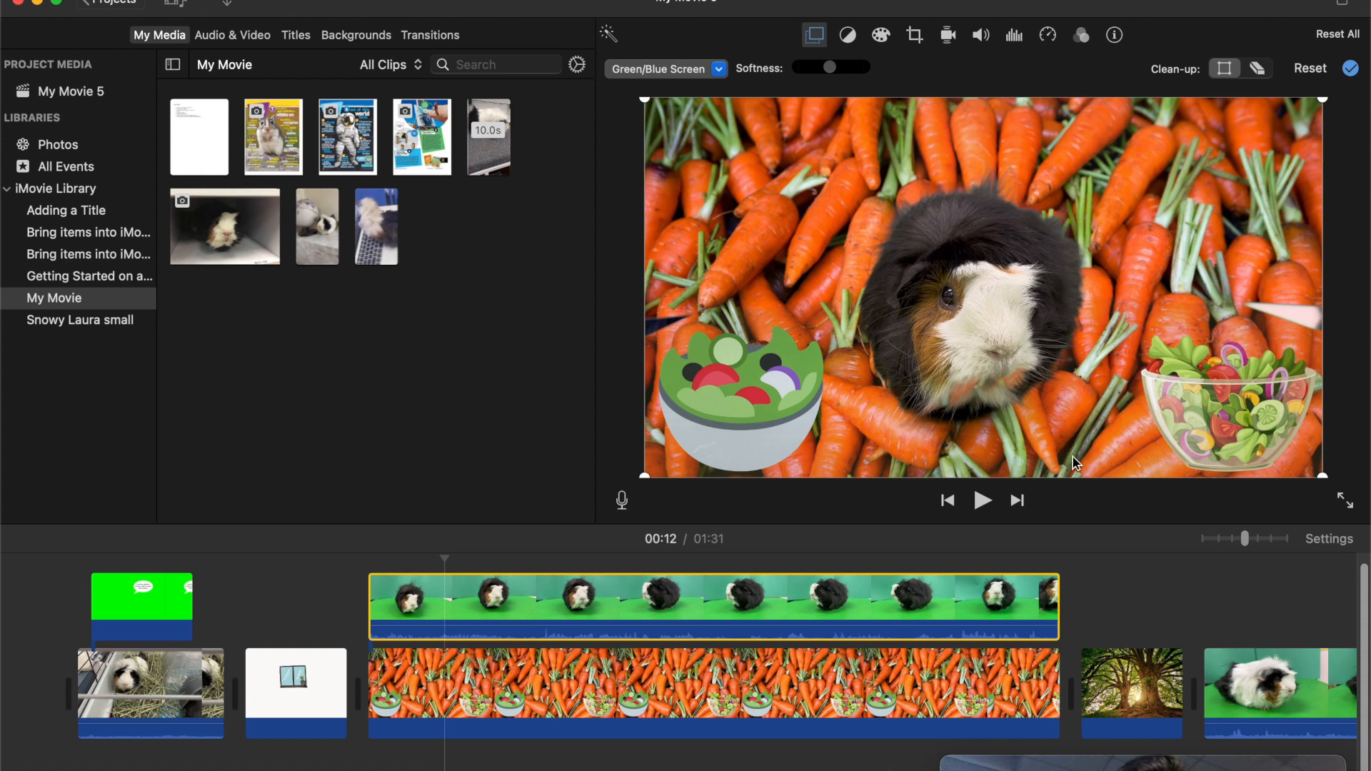
- Crop the overlaid black guinea pig clip by pulling all four clean-up corners inward around the animal, cutting off the stray side patches
left_click(1214, 660)
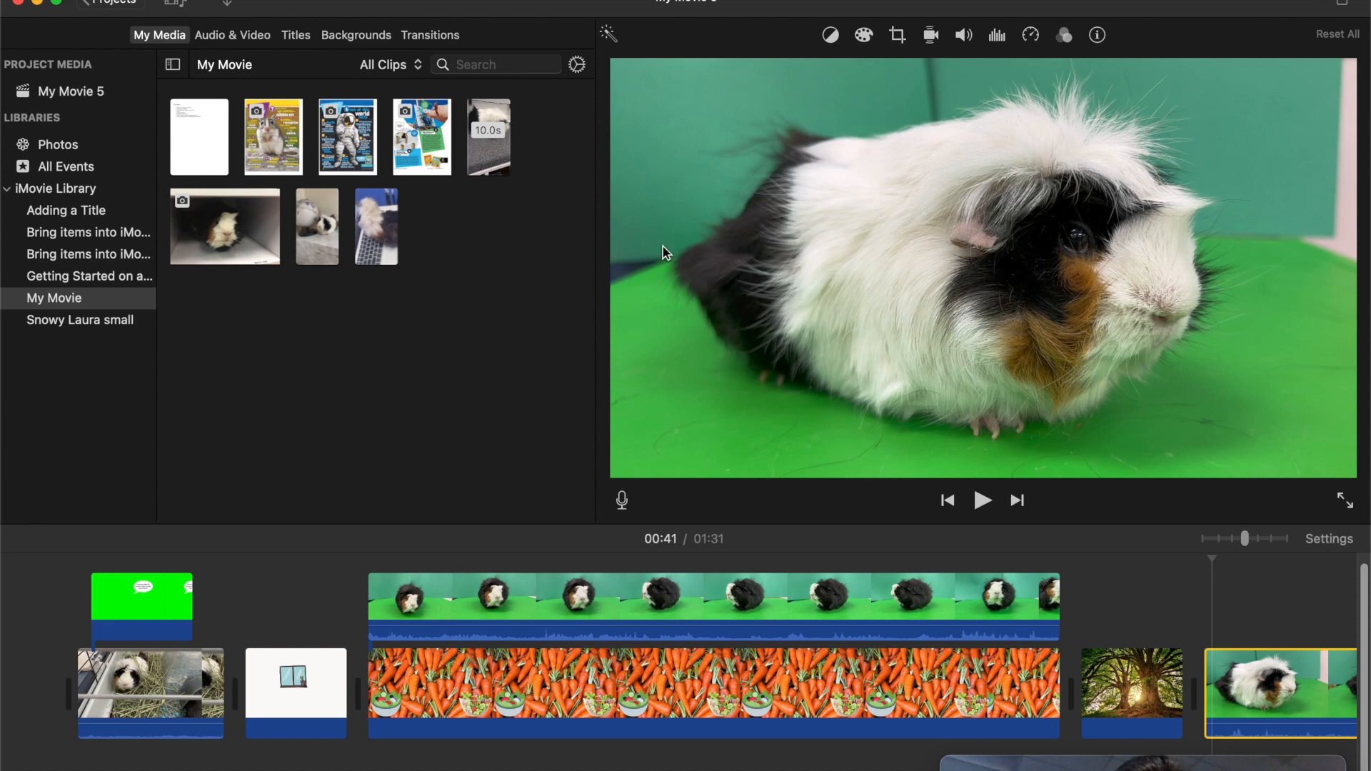
left_click(497, 609)
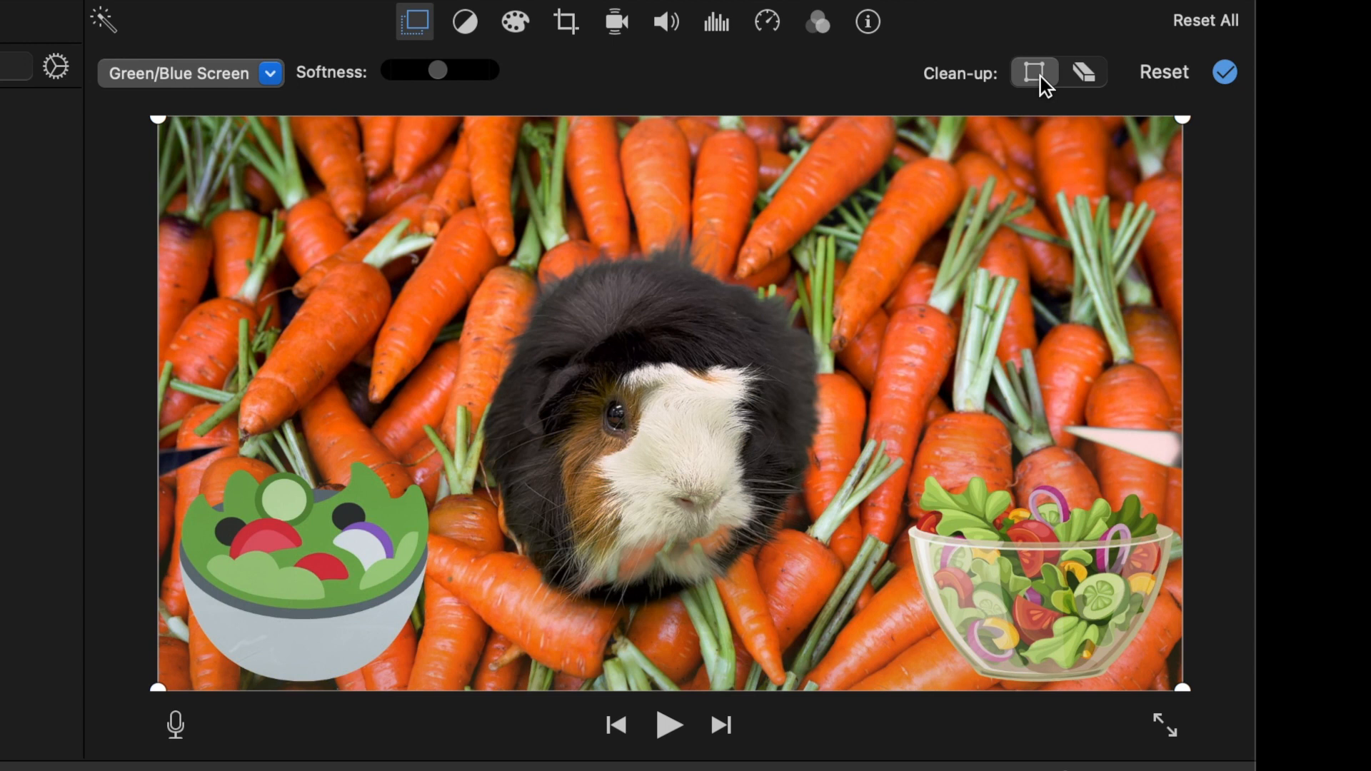
left_click_drag(159, 118, 277, 155)
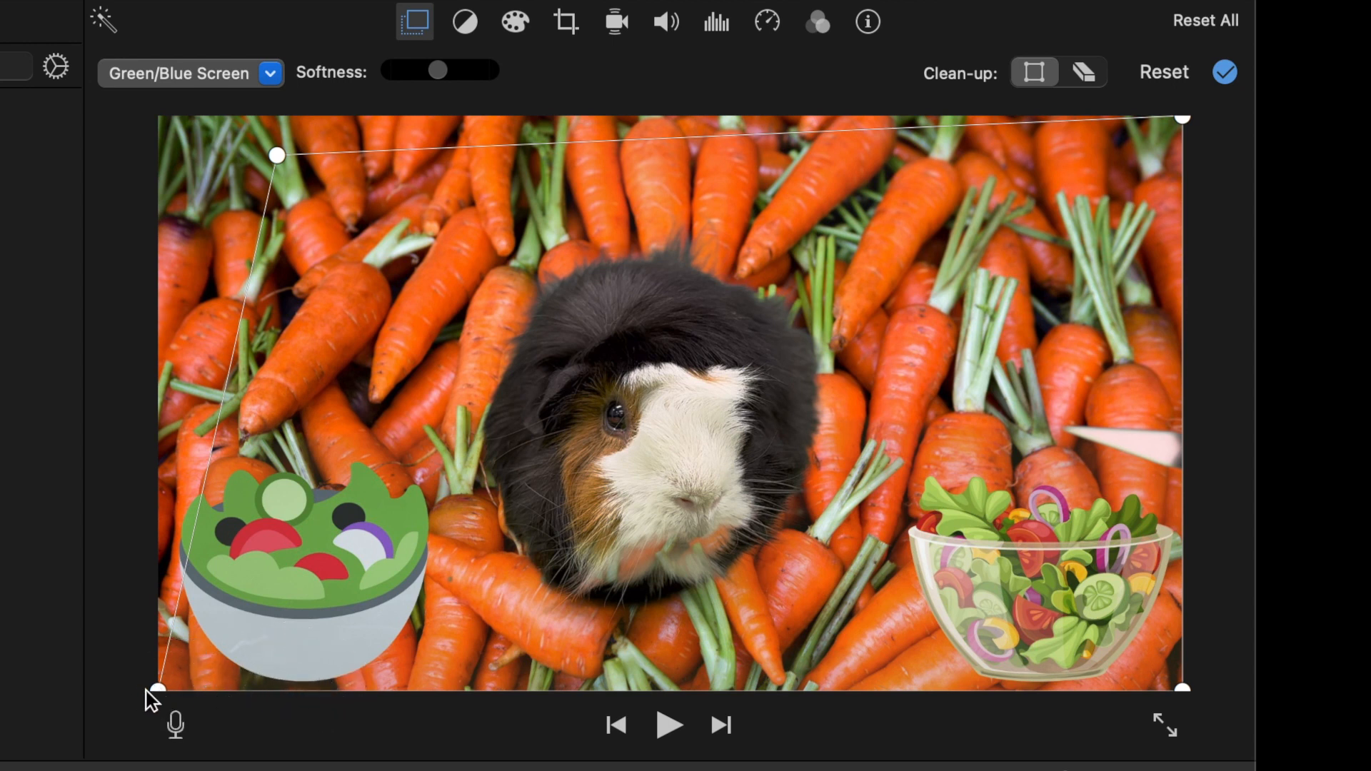
left_click_drag(158, 690, 315, 687)
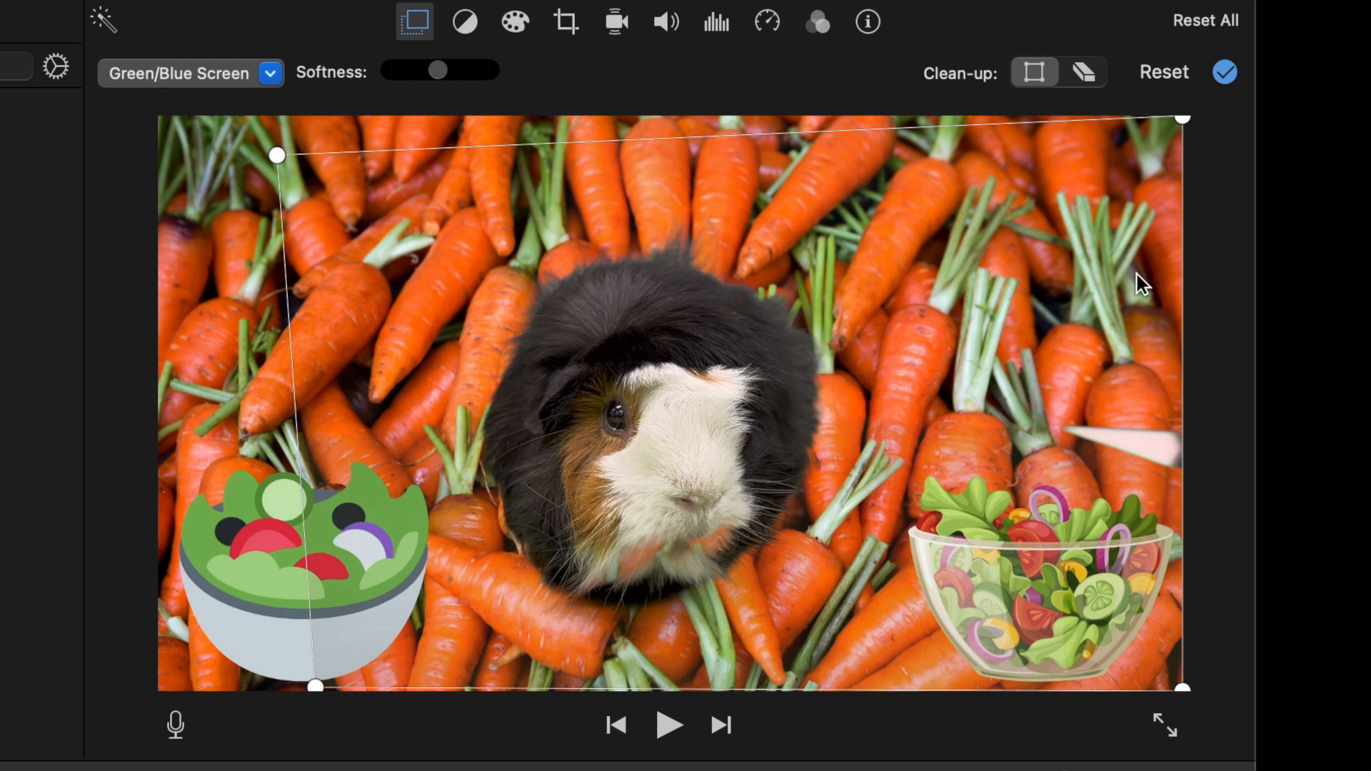
left_click_drag(1184, 120, 940, 118)
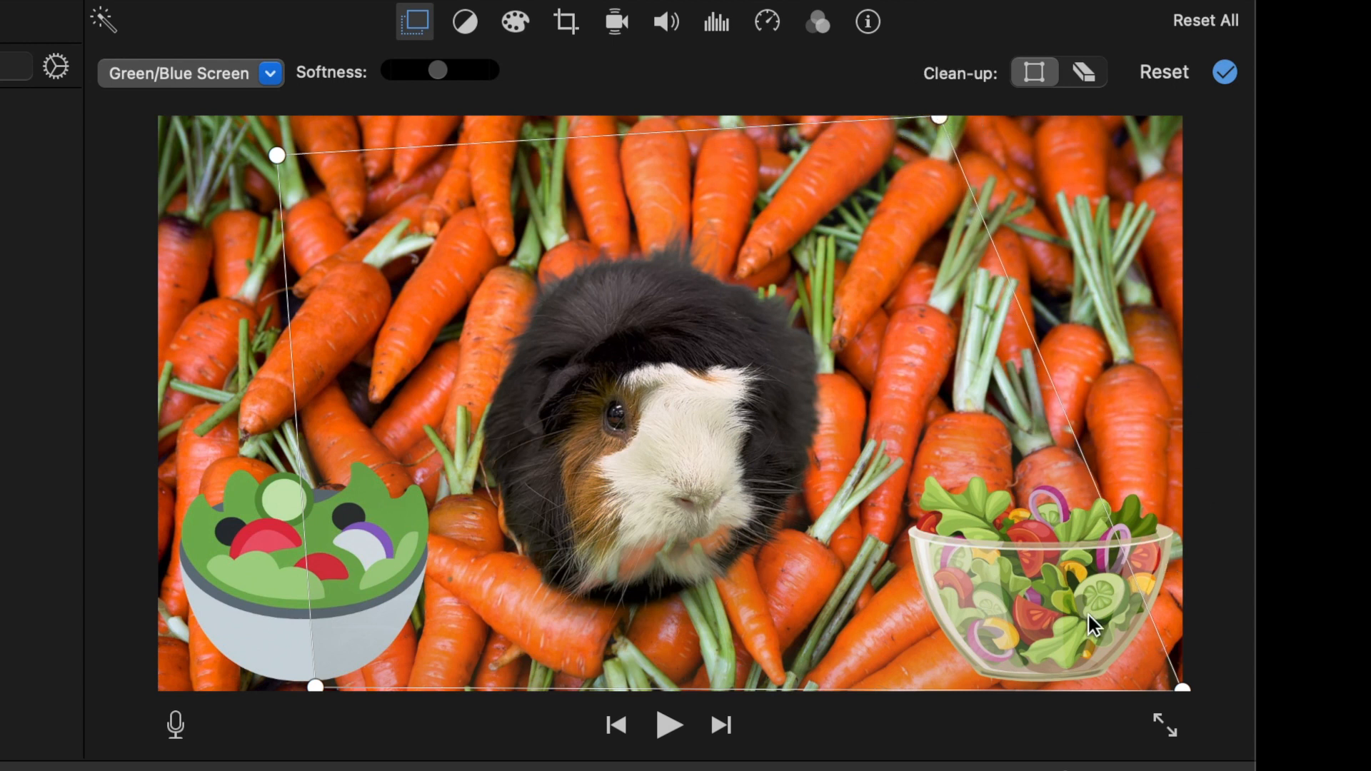
left_click_drag(1188, 693, 1006, 698)
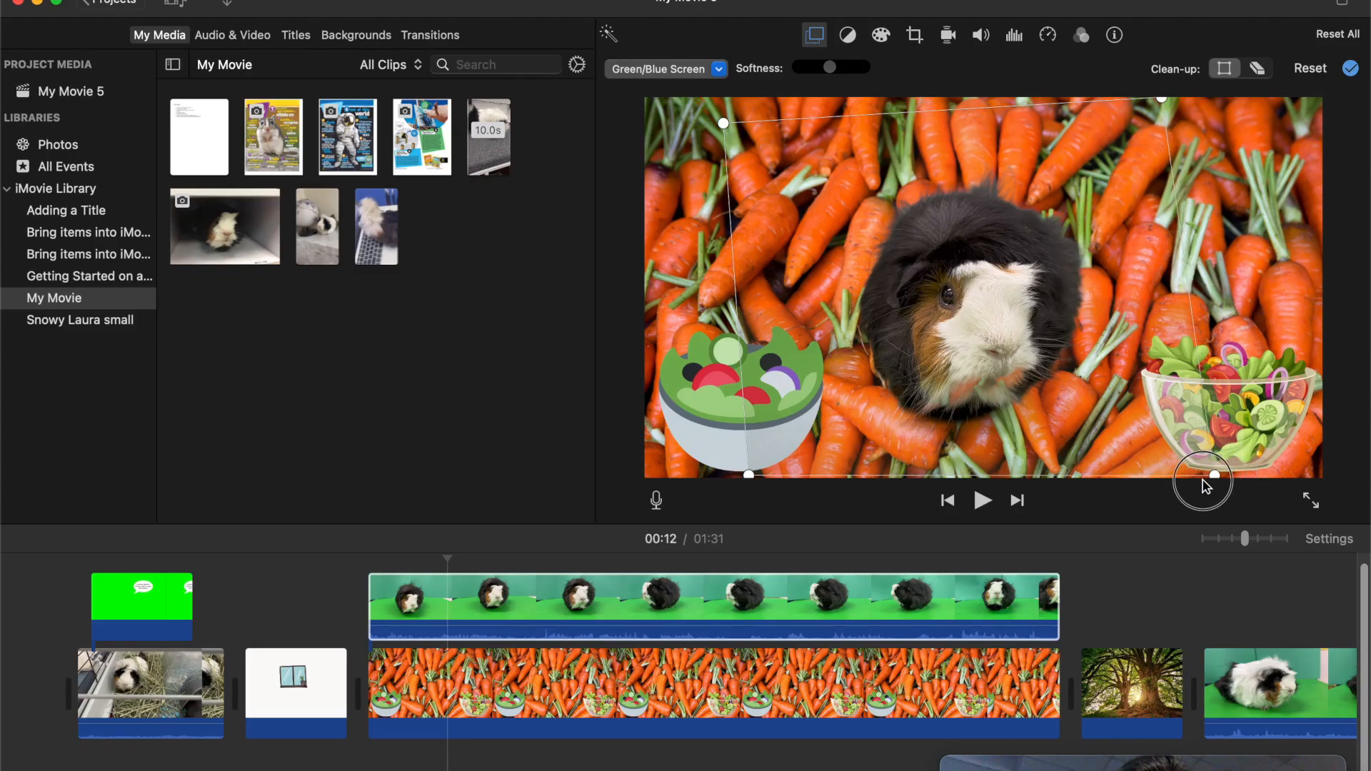
left_click_drag(1203, 483, 1197, 481)
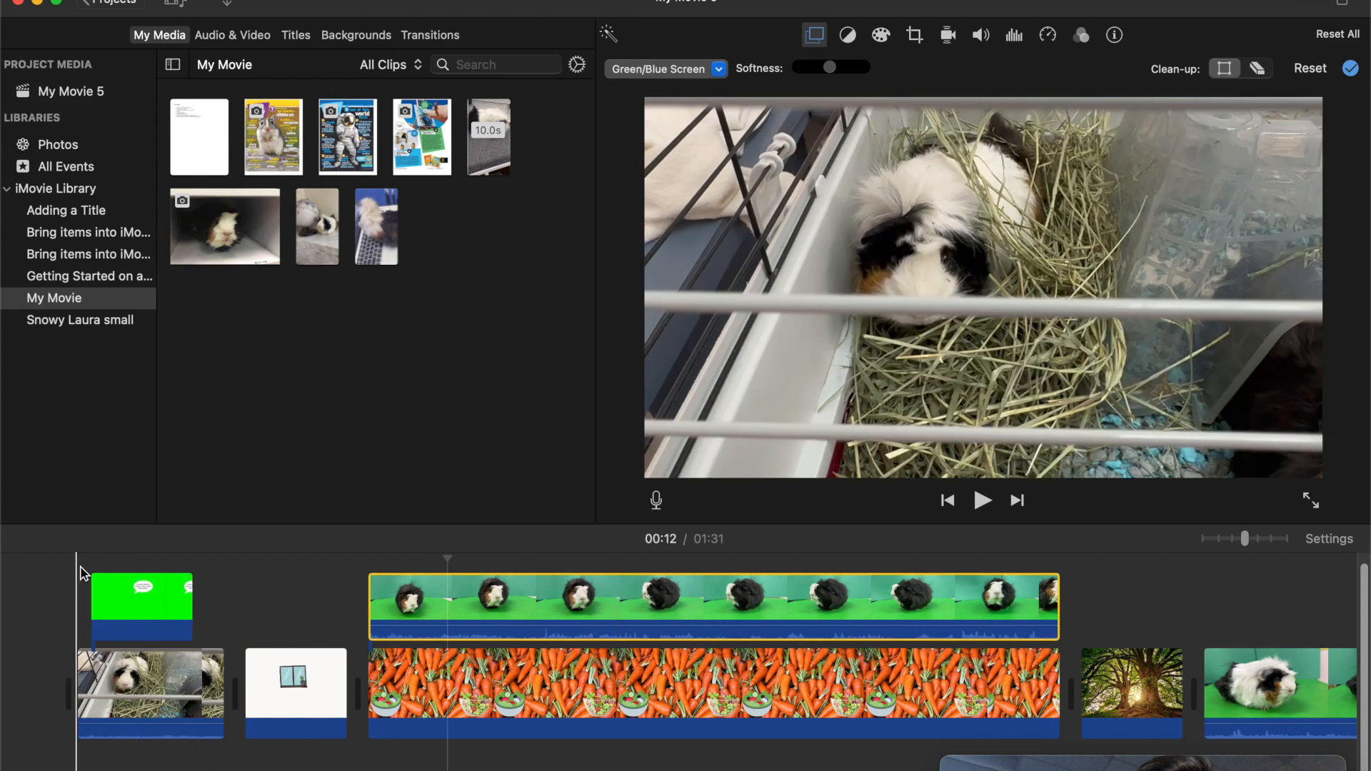
- Play the project from the start of the habitat video into the carrots composite to check the cleaned-up overlay
key("space")
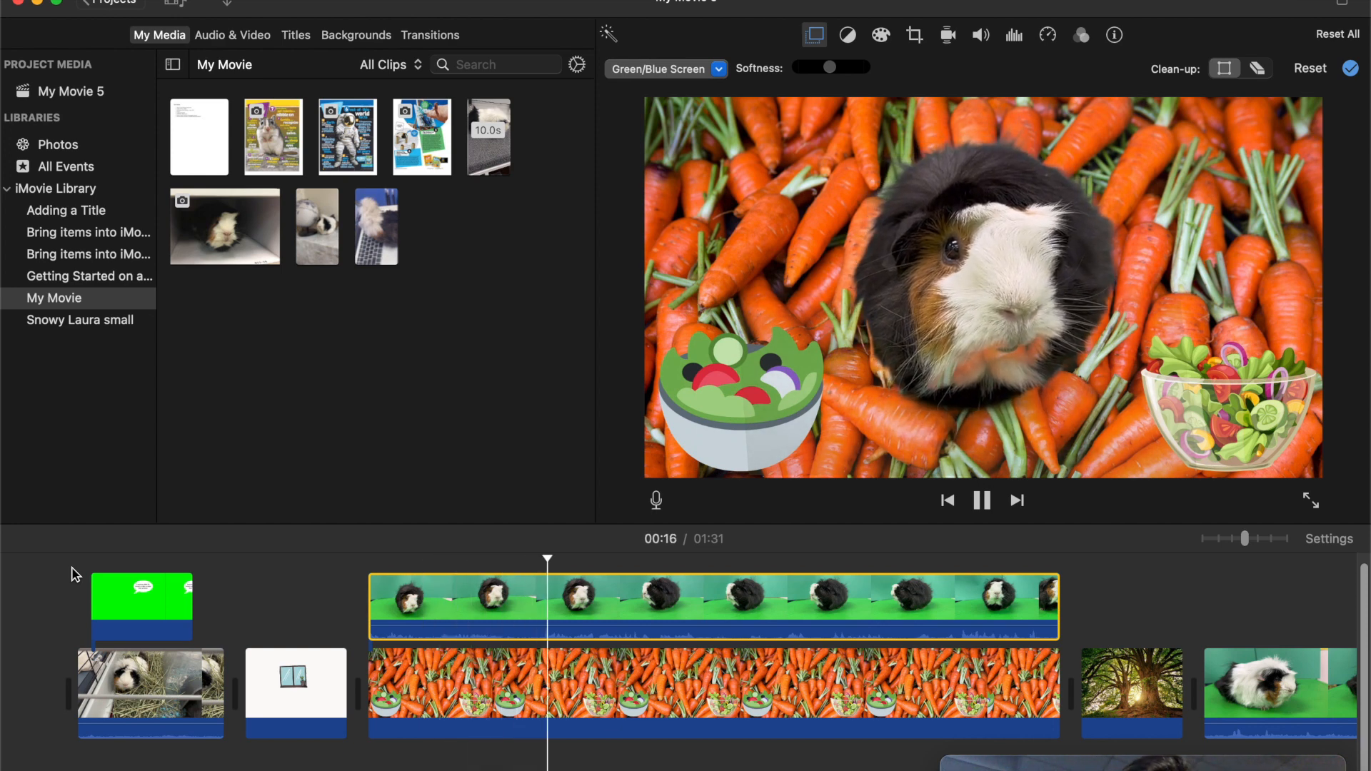
left_click(398, 562)
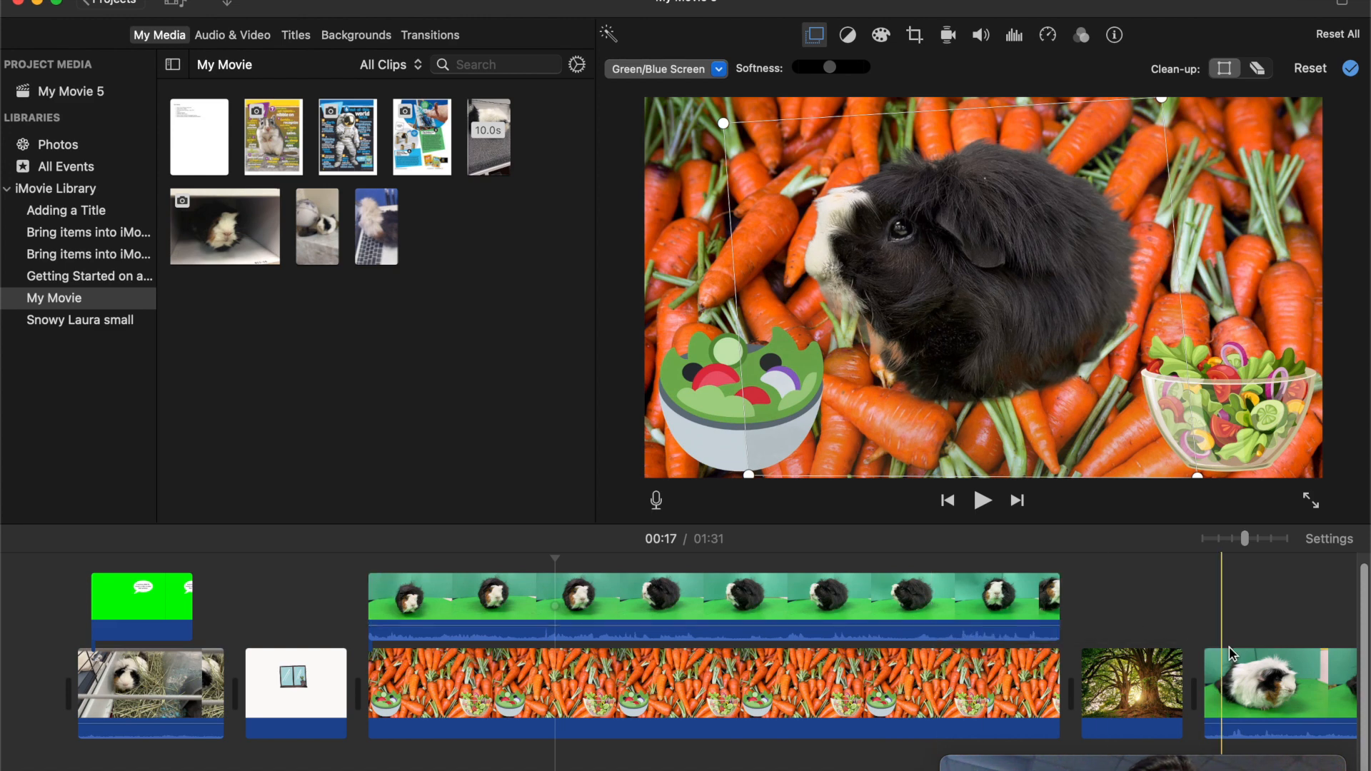
left_click_drag(1174, 767, 1126, 82)
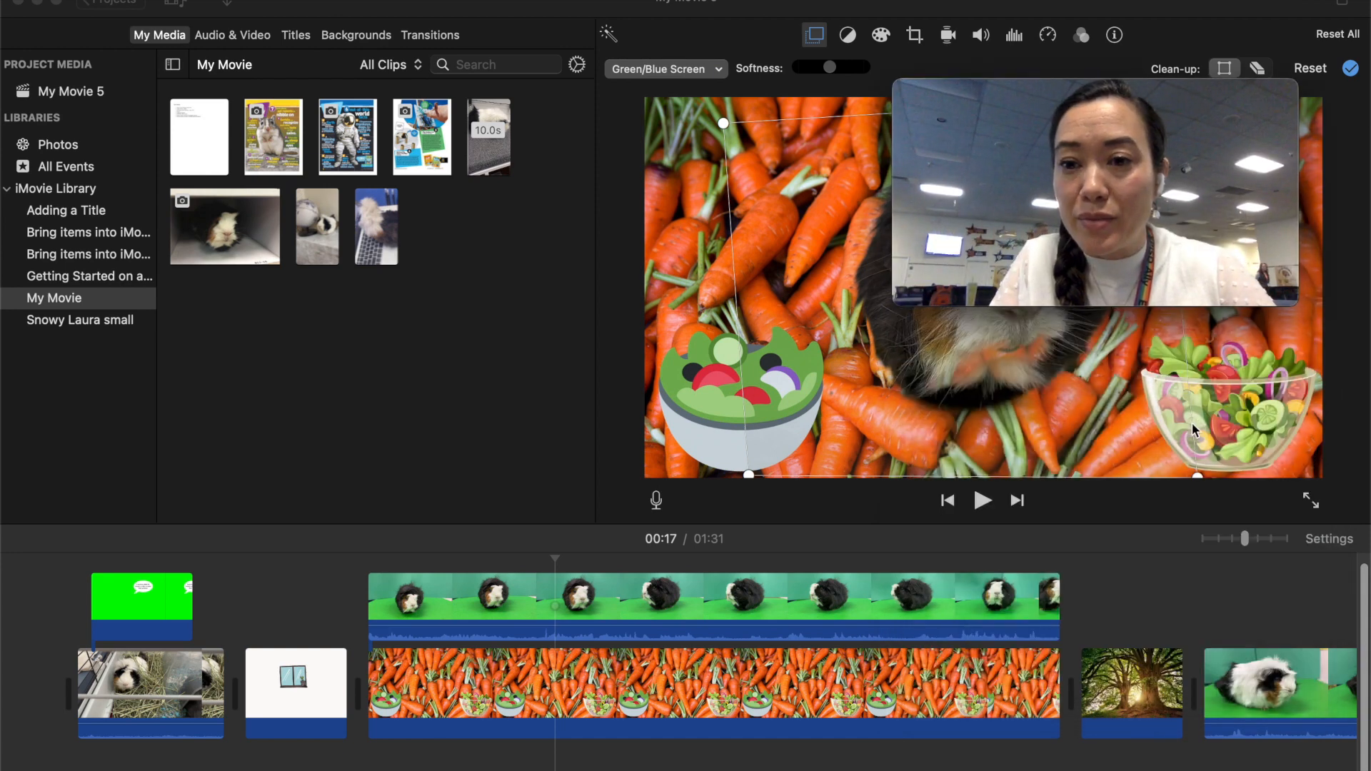